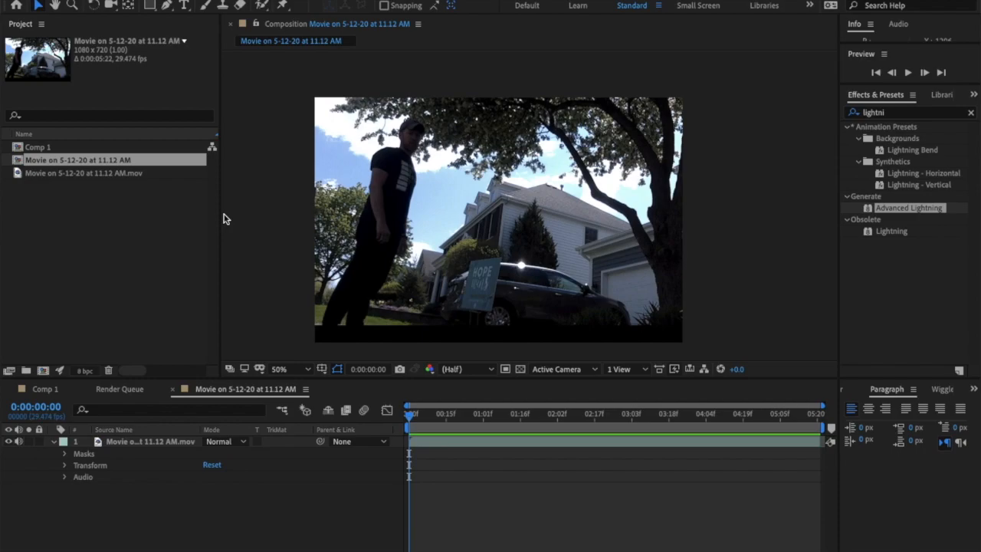
Play back the outdoor footage, clear the effects search and return the playhead to the start of the composition.
{"action": "left_click", "coordinate": [301, 235]}
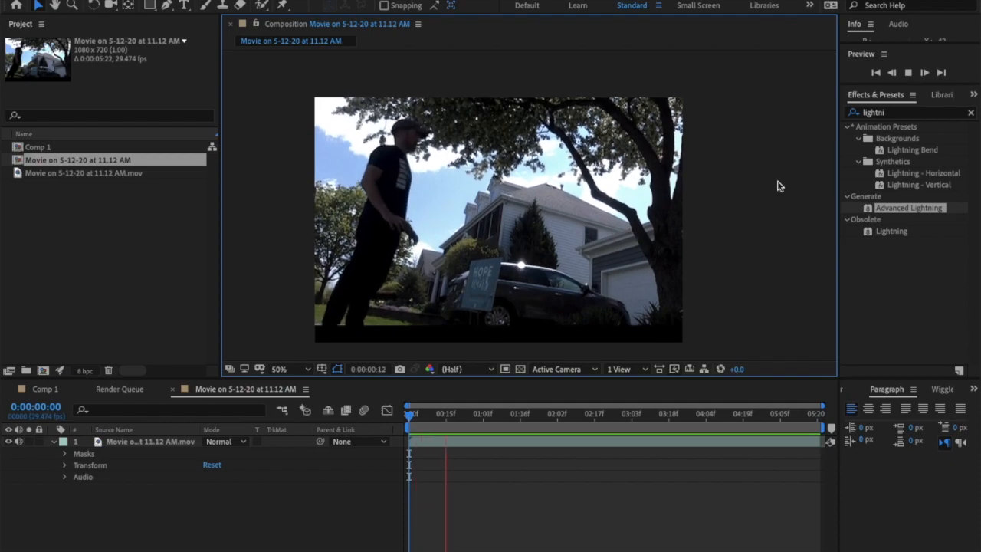
{"action": "left_click", "coordinate": [970, 113]}
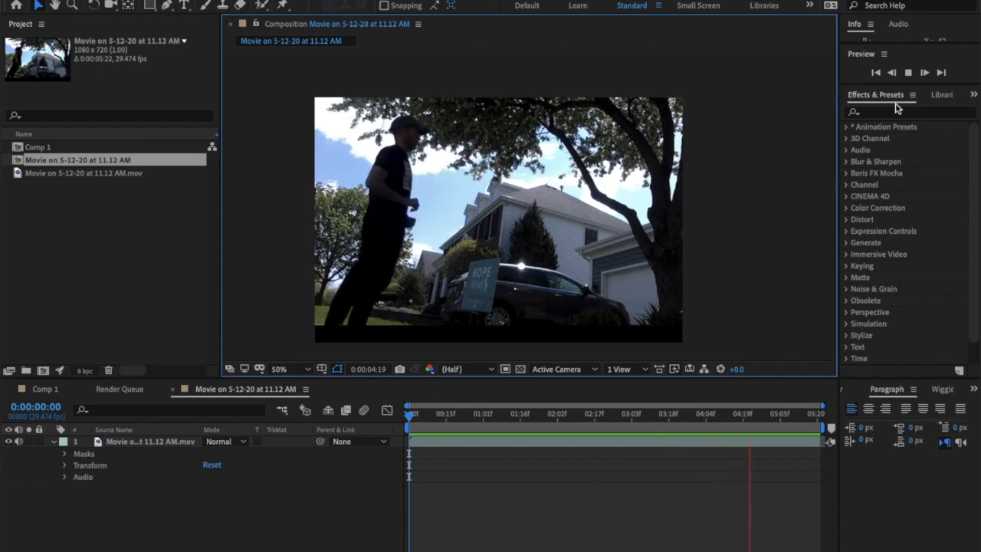
{"action": "key", "text": "space"}
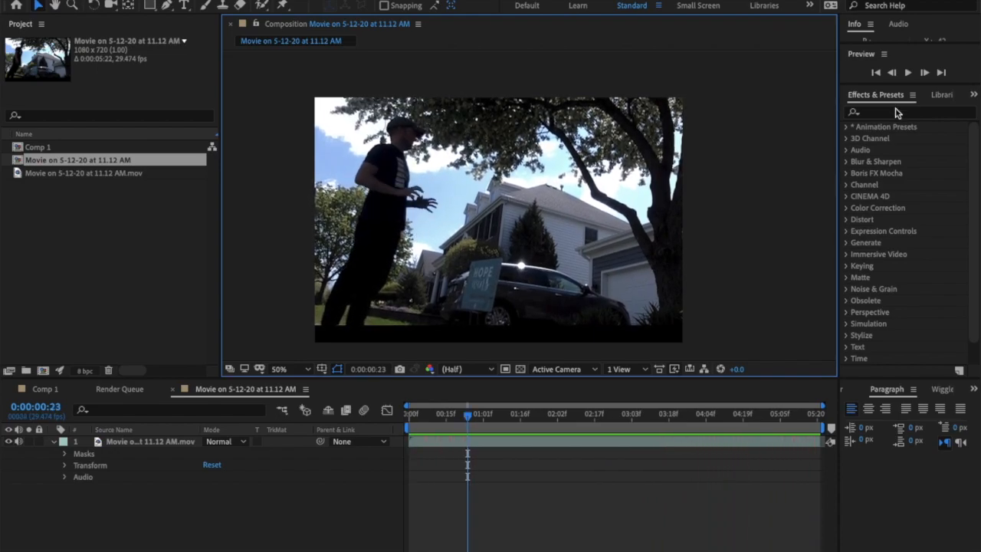
{"action": "left_click_drag", "start_coordinate": [469, 420], "coordinate": [386, 416]}
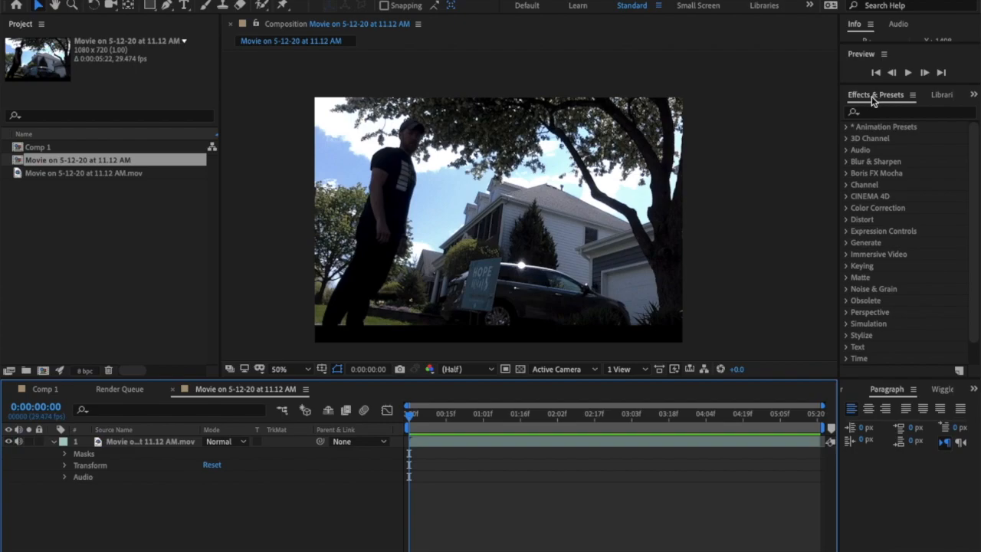
Search the effects and presets for "lightn" to find the Advanced Lightning effect.
{"action": "left_click", "coordinate": [974, 97]}
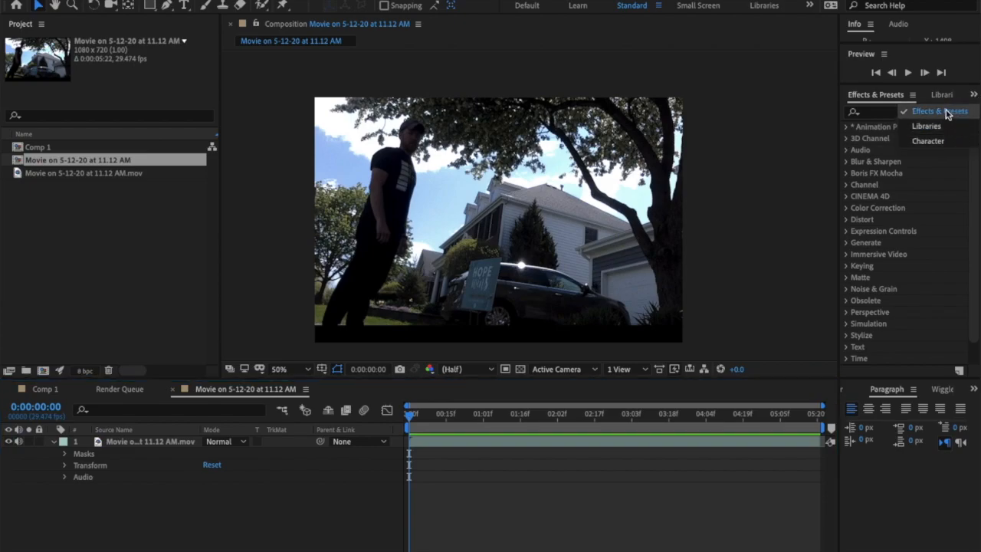
{"action": "left_click", "coordinate": [947, 113]}
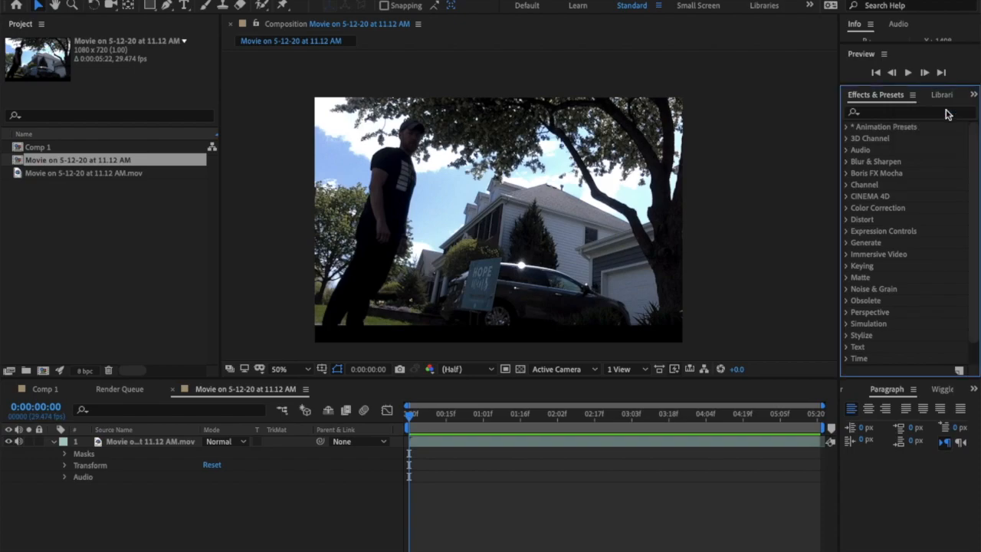
{"action": "left_click", "coordinate": [901, 115]}
{"action": "type", "text": "lightn"}
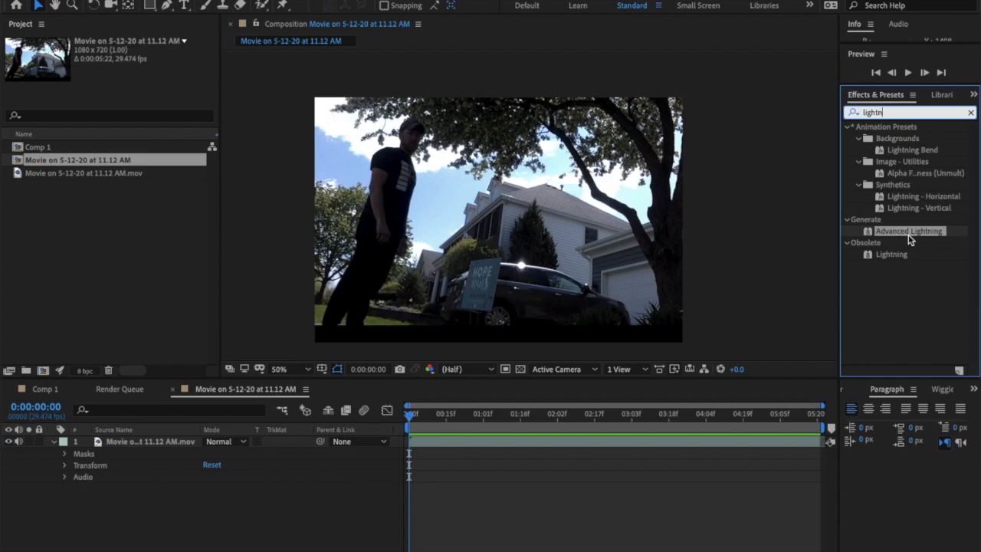
{"action": "left_click_drag", "start_coordinate": [909, 240], "coordinate": [137, 507]}
Add a new shape layer to the composition and rename it Lightning.
{"action": "right_click", "coordinate": [173, 529]}
{"action": "mouse_move", "coordinate": [226, 438]}
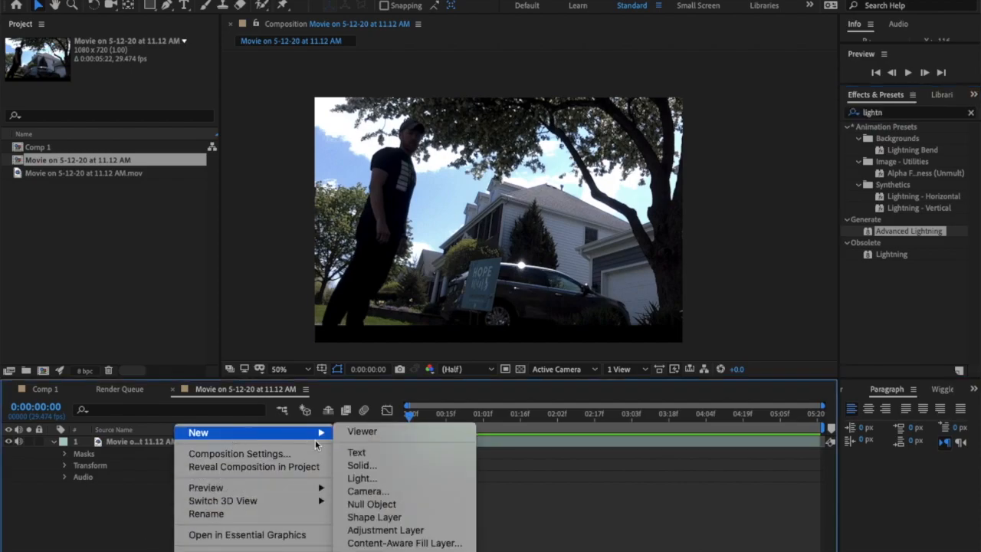
{"action": "left_click", "coordinate": [368, 517]}
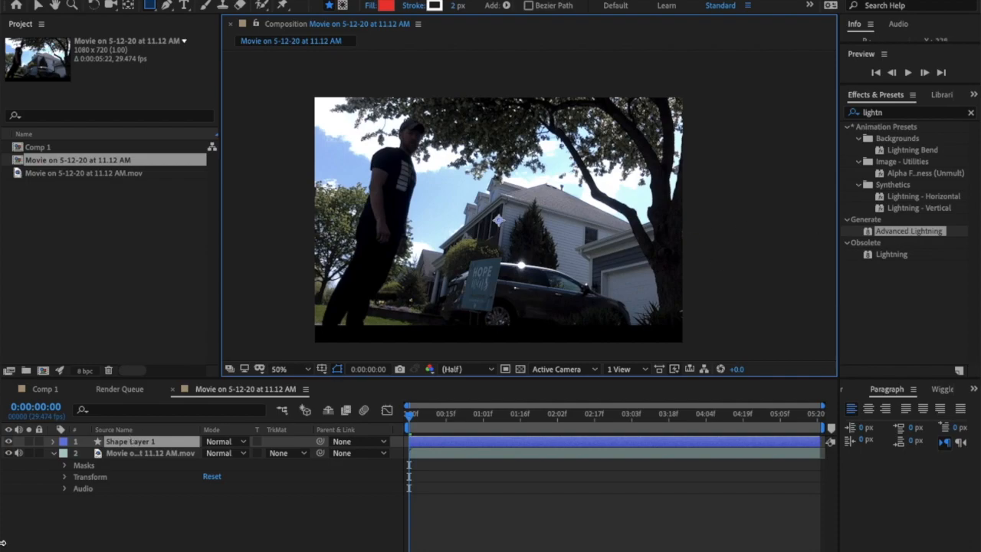
{"action": "left_click", "coordinate": [115, 444]}
{"action": "key", "text": "Return"}
{"action": "type", "text": "Lightning"}
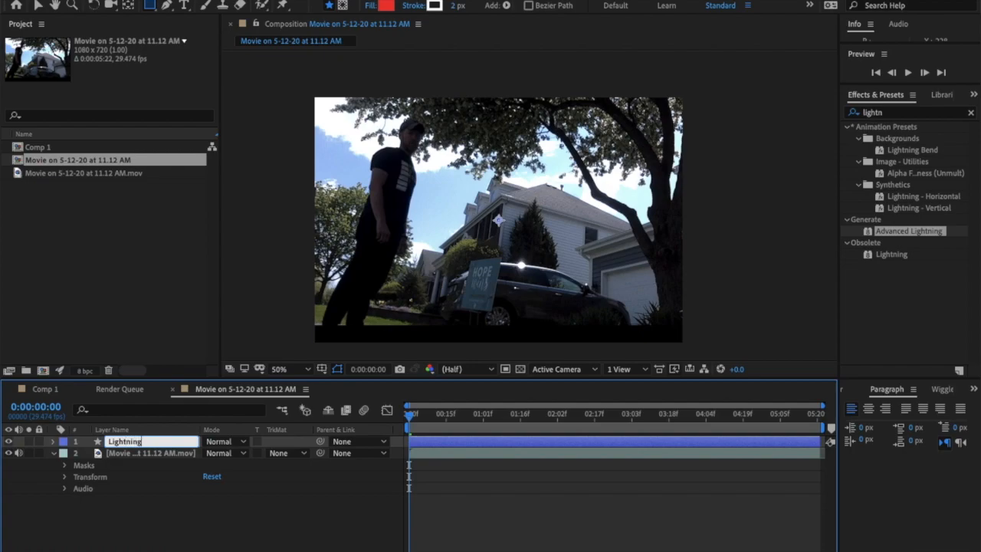
{"action": "key", "text": "Return"}
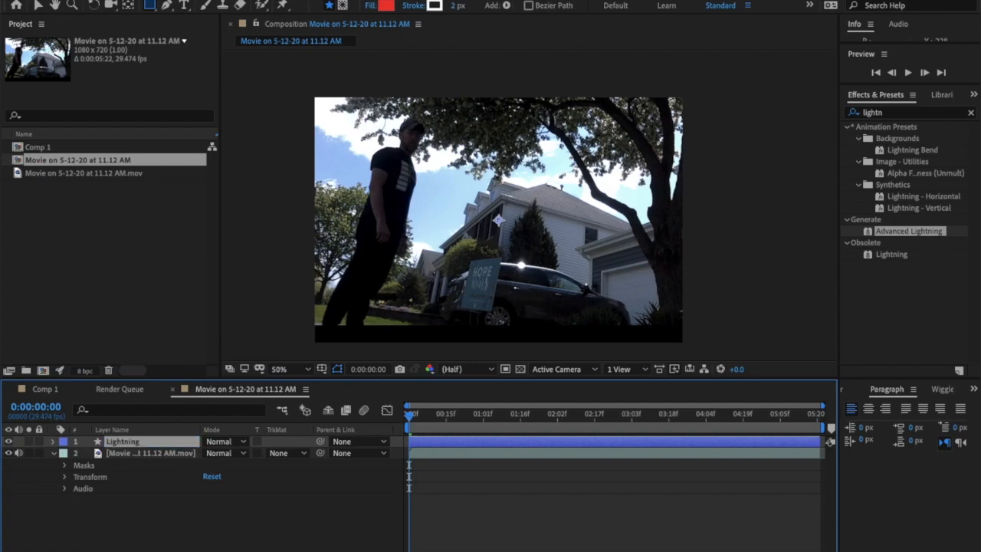
Apply the Advanced Lightning effect to the Lightning layer and expand its properties in the timeline.
{"action": "left_click_drag", "start_coordinate": [918, 233], "coordinate": [134, 443]}
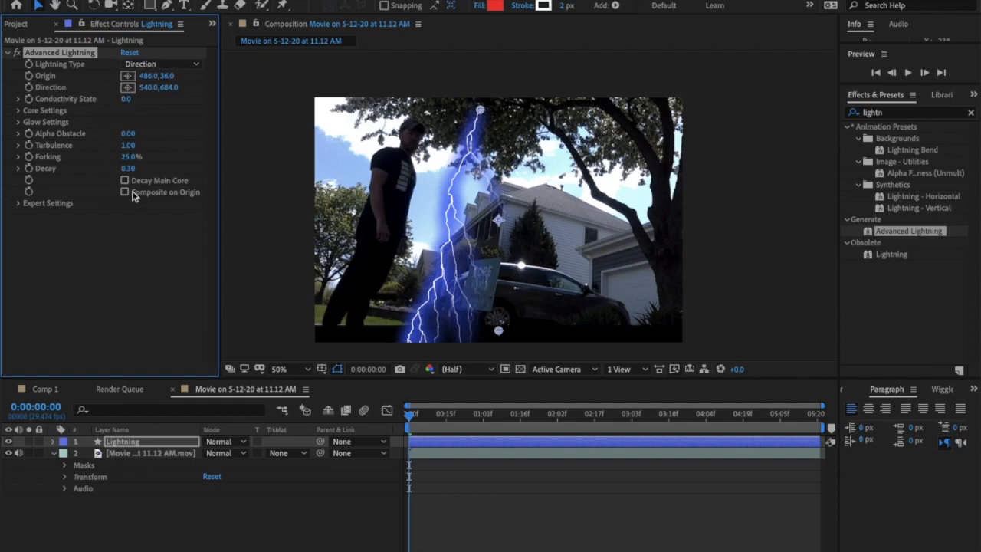
{"action": "left_click", "coordinate": [54, 442]}
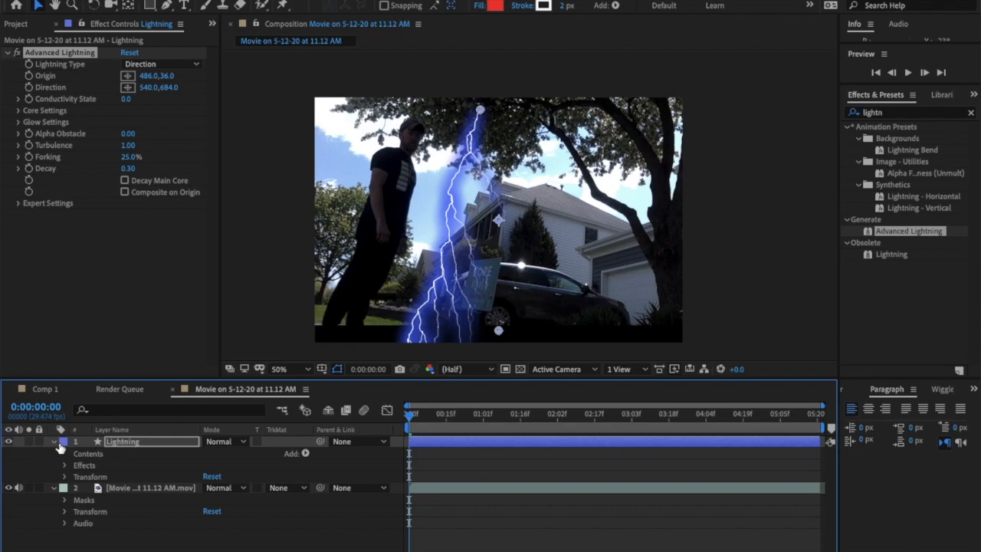
{"action": "left_click", "coordinate": [65, 465]}
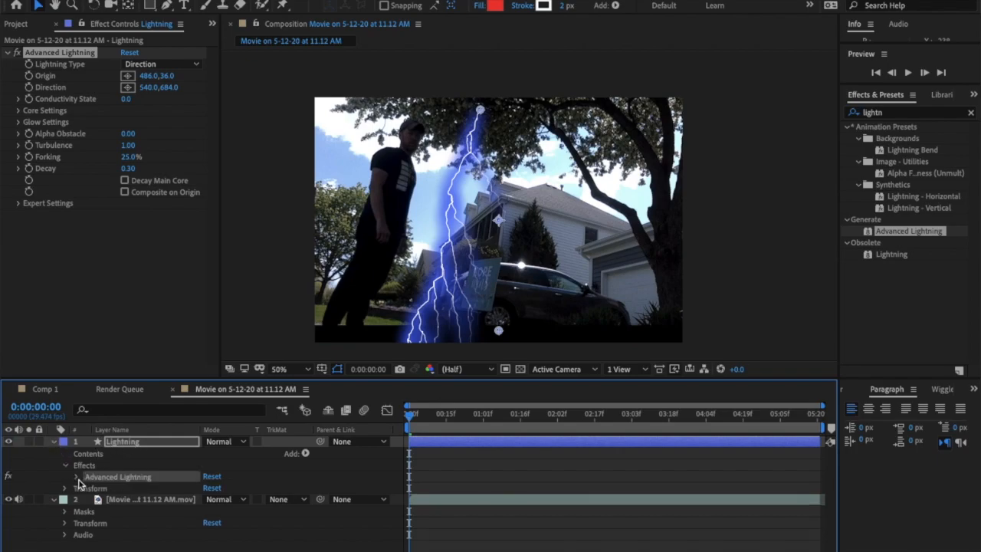
{"action": "left_click", "coordinate": [77, 478]}
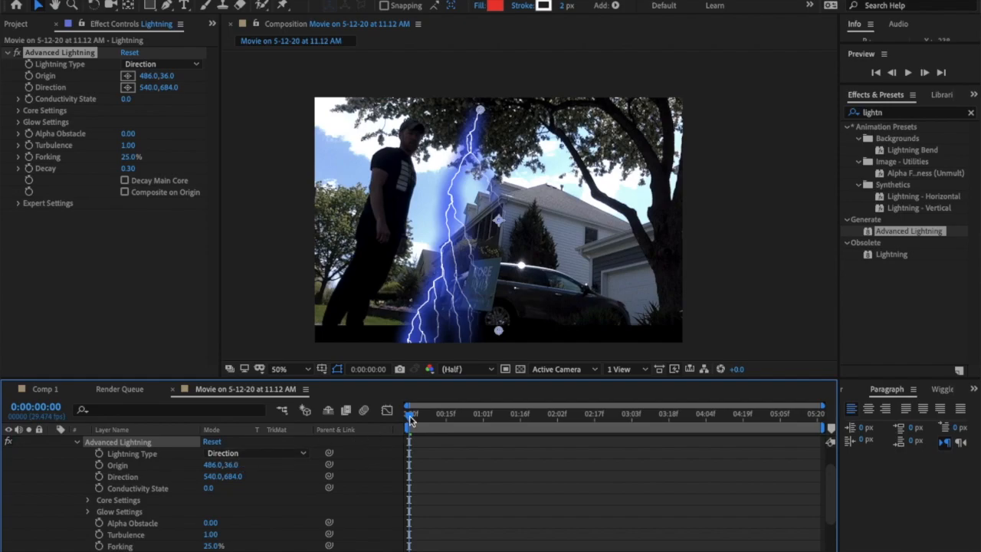
Split the Lightning layer at 0:00:01:03 and delete the part before that time.
{"action": "scroll", "coordinate": [409, 415], "scroll_direction": "up", "scroll_amount": 2}
{"action": "left_click_drag", "start_coordinate": [412, 421], "coordinate": [481, 437]}
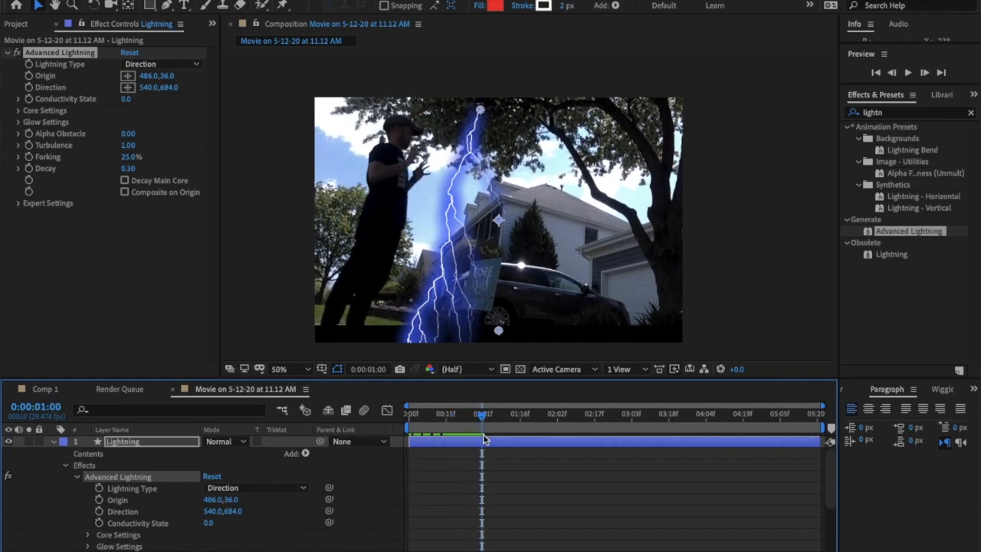
{"action": "left_click_drag", "start_coordinate": [483, 438], "coordinate": [491, 421]}
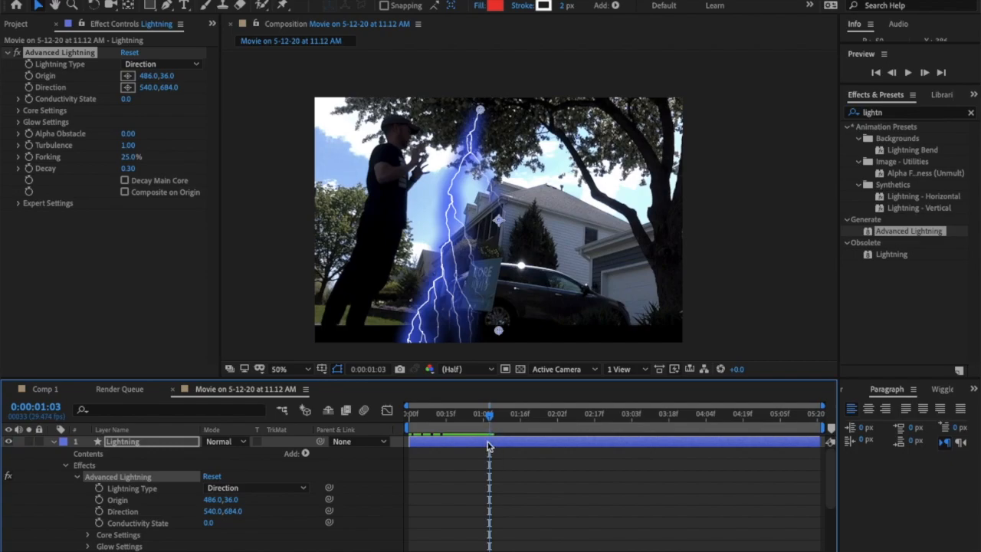
{"action": "left_click", "coordinate": [144, 0]}
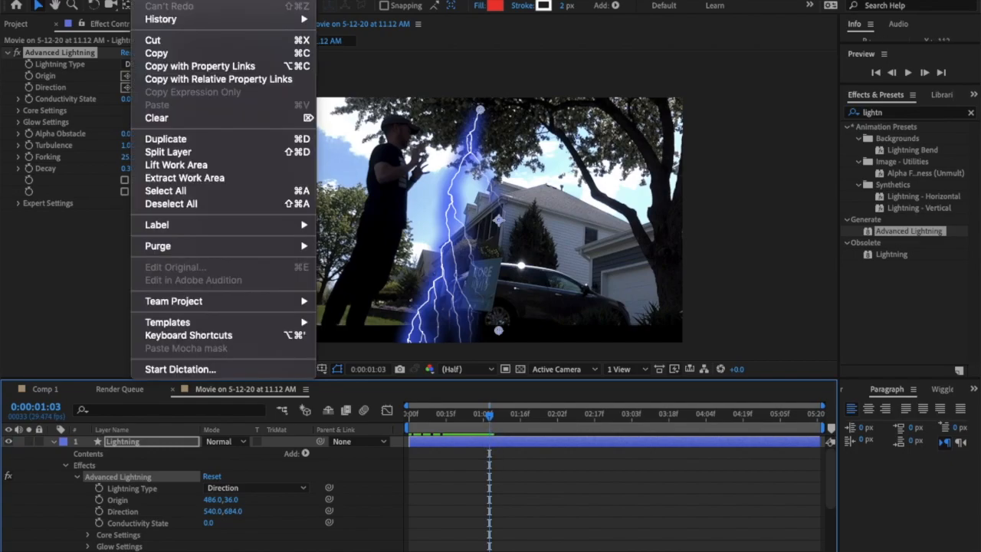
{"action": "left_click", "coordinate": [166, 151]}
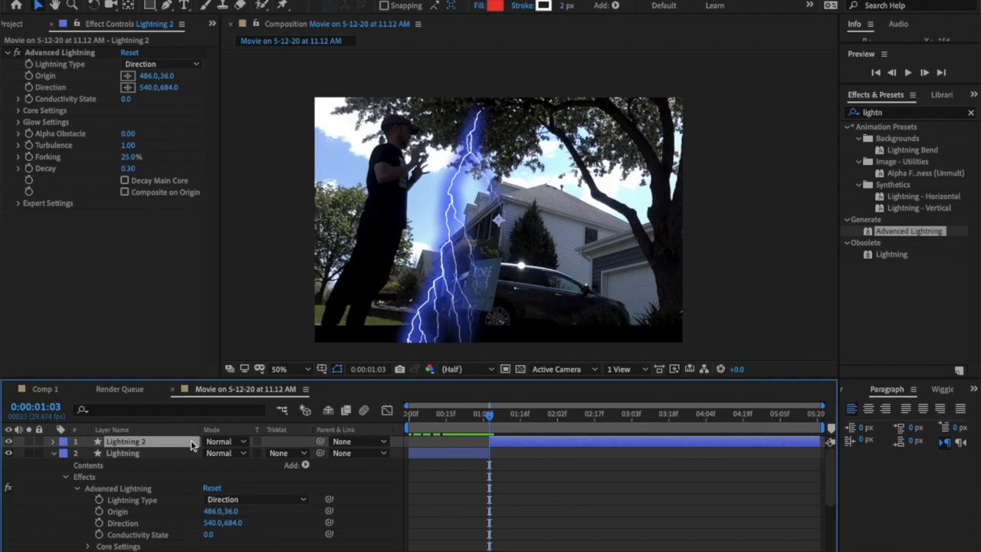
{"action": "left_click", "coordinate": [177, 455]}
{"action": "key", "text": "Delete"}
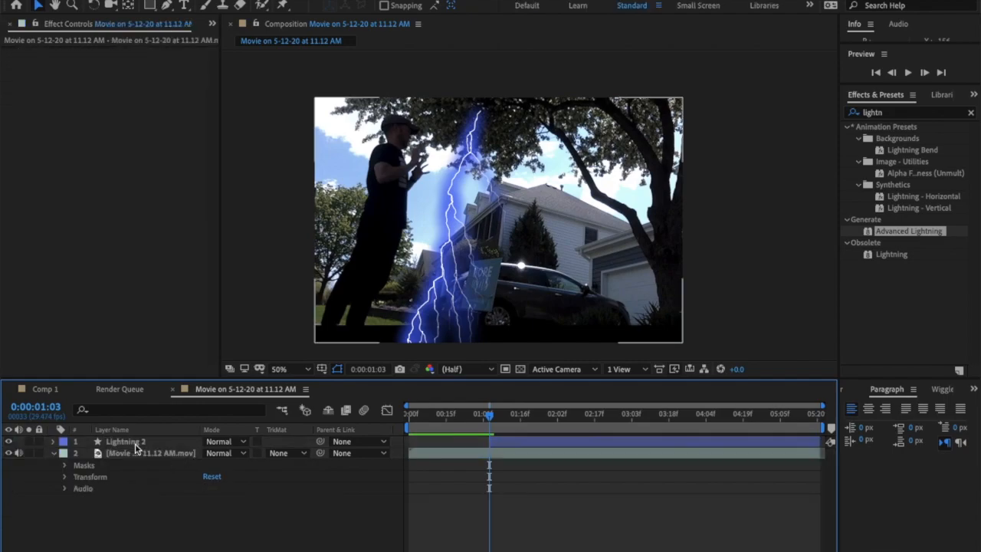
{"action": "mouse_move", "coordinate": [490, 414]}
{"action": "left_mouse_down"}
{"action": "mouse_move", "coordinate": [430, 416]}
{"action": "mouse_move", "coordinate": [485, 418]}
{"action": "left_mouse_up"}
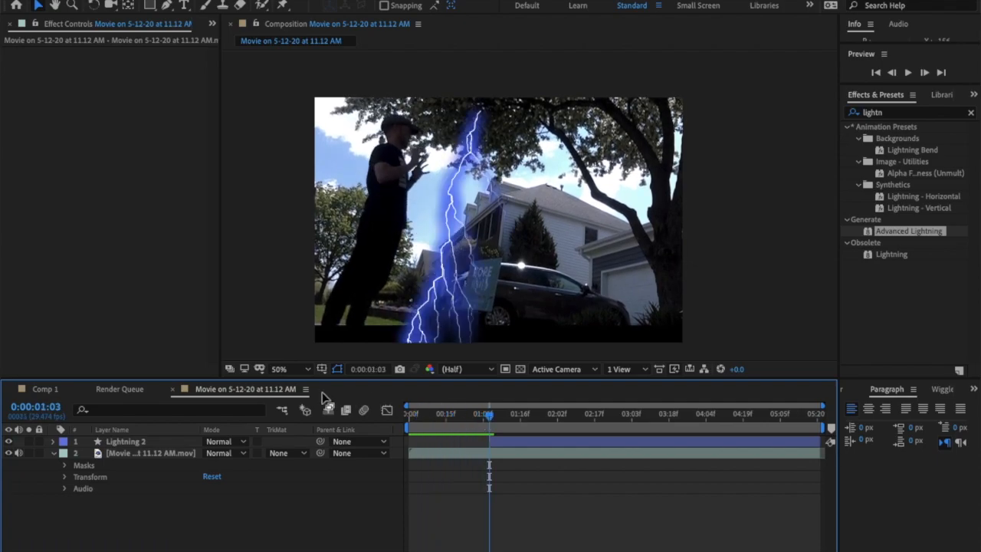
Expand the Advanced Lightning properties of Lightning 2 and set the Lightning Type to Strike.
{"action": "left_click", "coordinate": [114, 443]}
{"action": "left_click", "coordinate": [52, 442]}
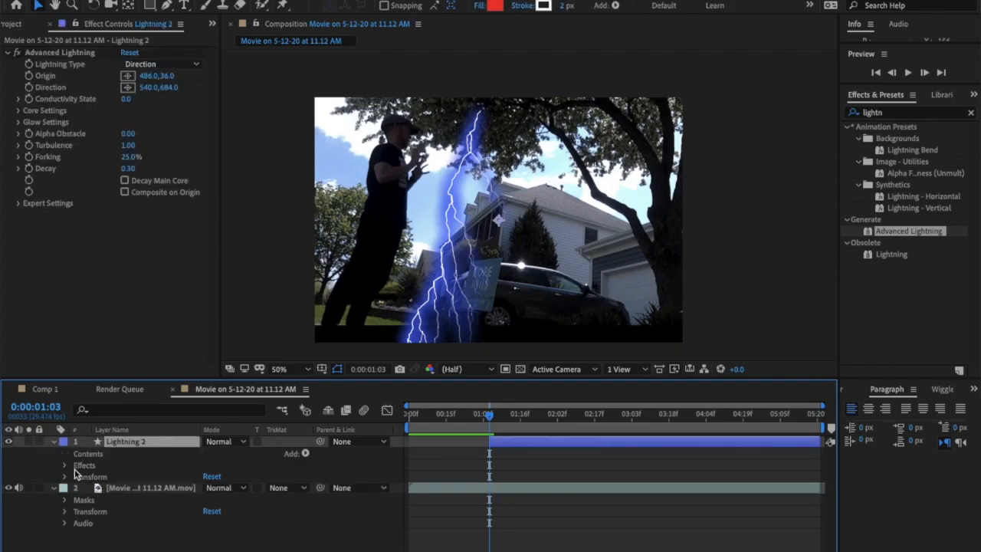
{"action": "left_click", "coordinate": [66, 465]}
{"action": "left_click", "coordinate": [76, 476]}
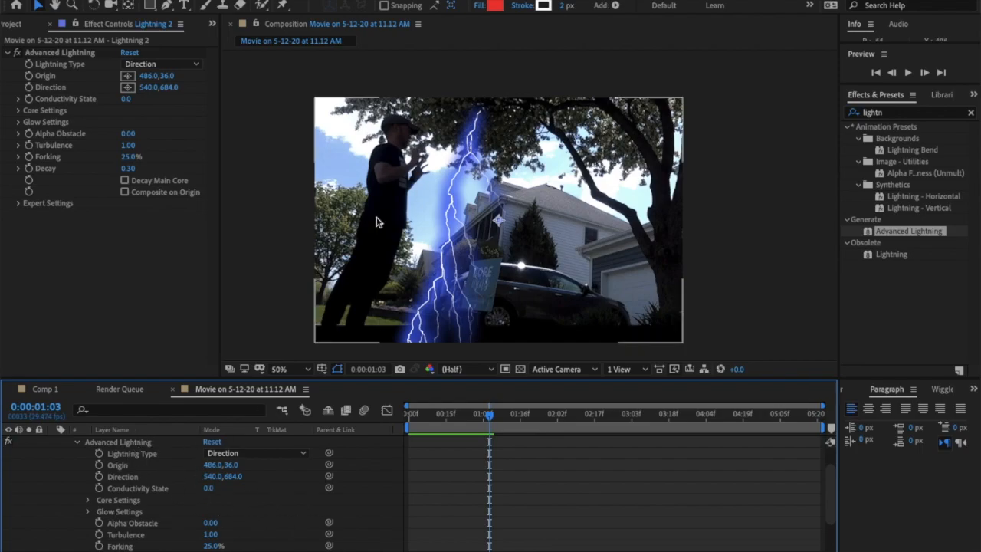
{"action": "left_click", "coordinate": [227, 454]}
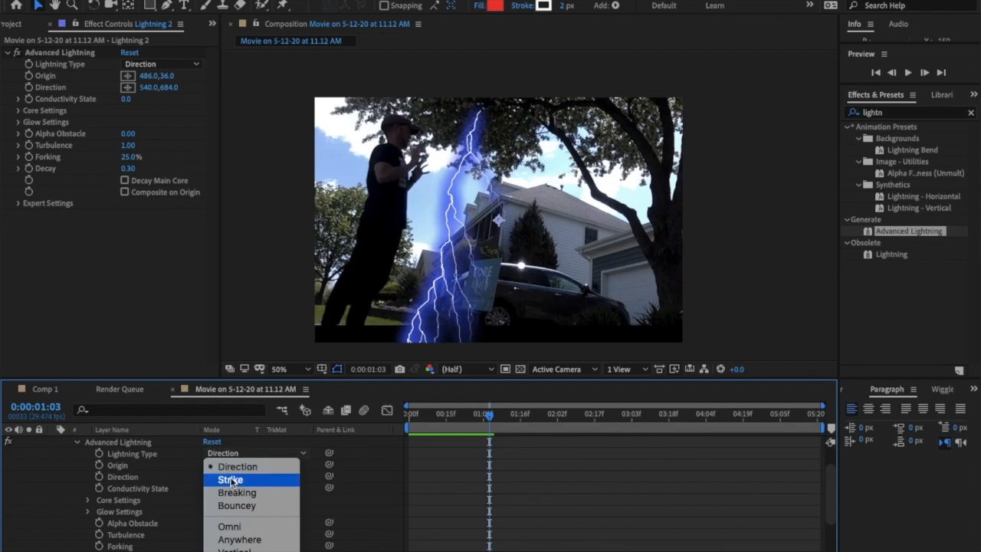
{"action": "left_click", "coordinate": [230, 480]}
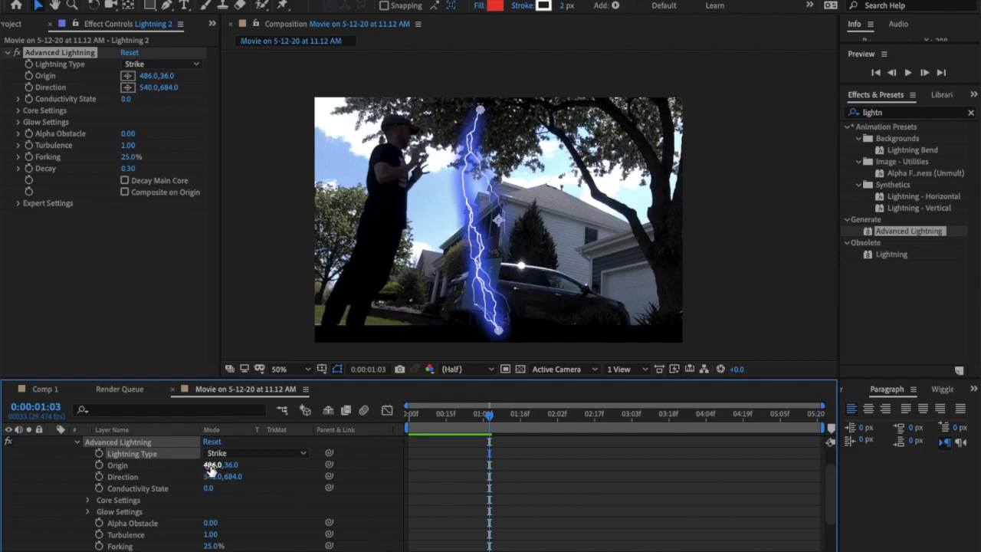
At 0:00:01:03, start a short bolt at the man's hands by keyframing Origin at about 336,194 and Direction at about 432,196.
{"action": "left_click_drag", "start_coordinate": [480, 110], "coordinate": [431, 164]}
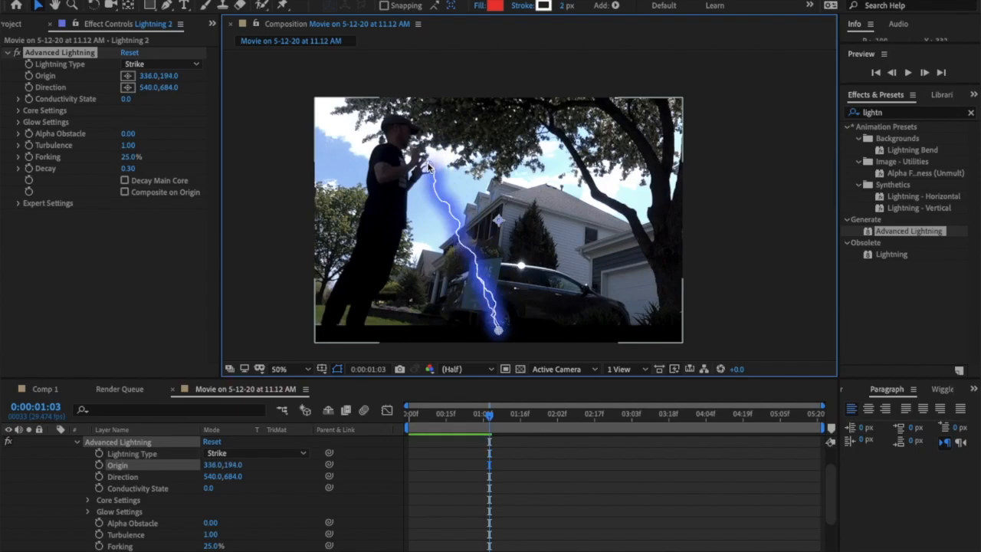
{"action": "left_click", "coordinate": [99, 465]}
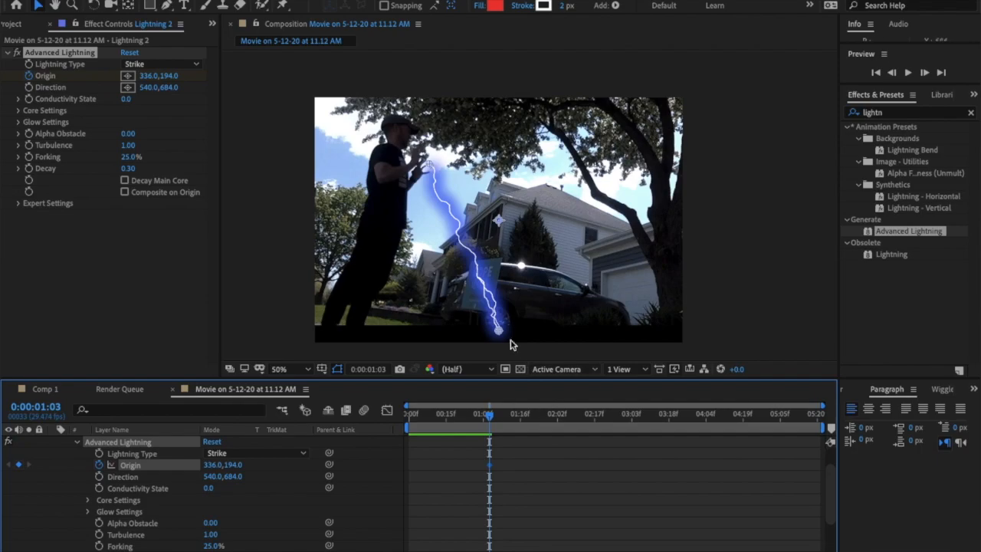
{"action": "left_click_drag", "start_coordinate": [498, 330], "coordinate": [462, 165]}
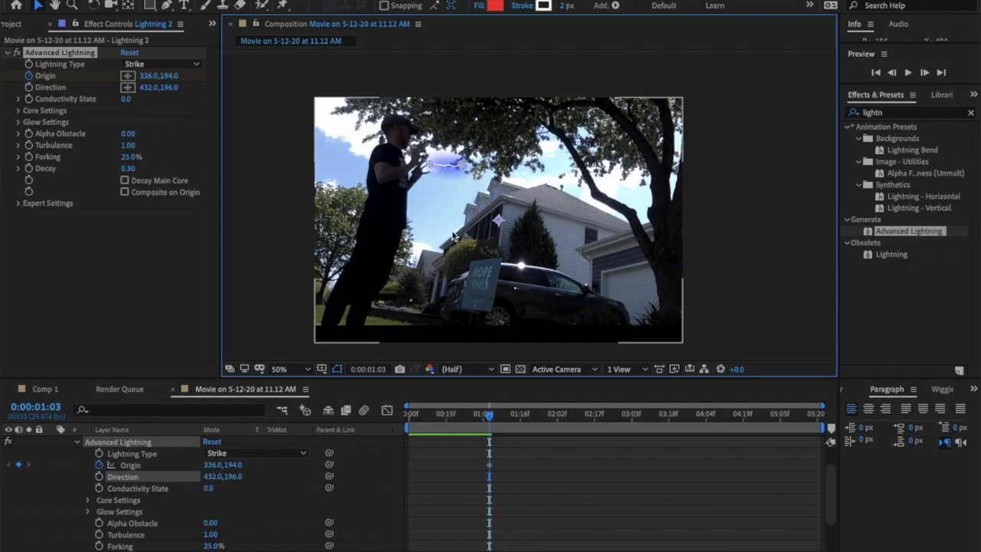
{"action": "left_click", "coordinate": [99, 476]}
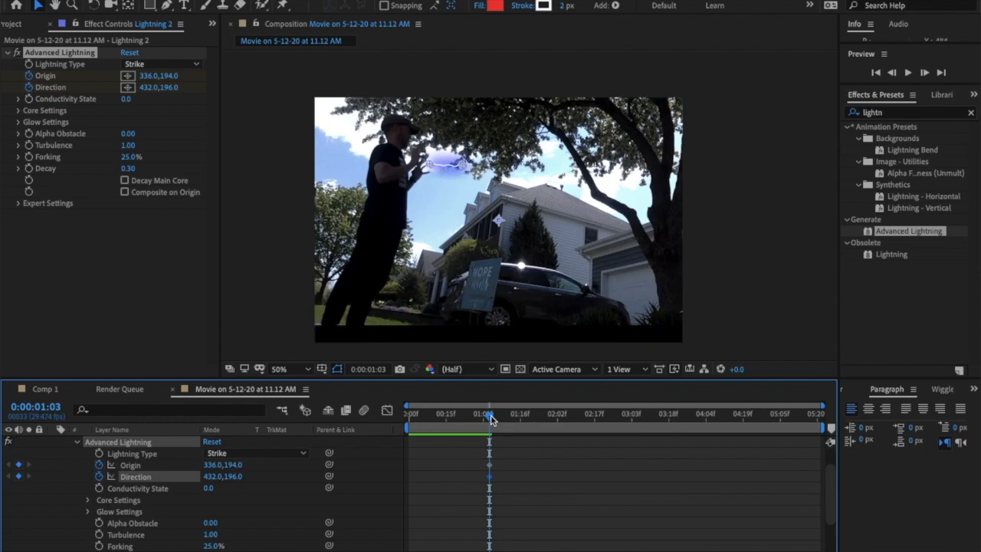
Extend the bolt with keyframes: Origin 364,196 and Direction 586,194 at 0:00:01:06, Origin 434,206 and Direction 834,200 a few frames on, Direction 1092,212 at 0:00:01:11.
{"action": "left_click_drag", "start_coordinate": [490, 418], "coordinate": [494, 418]}
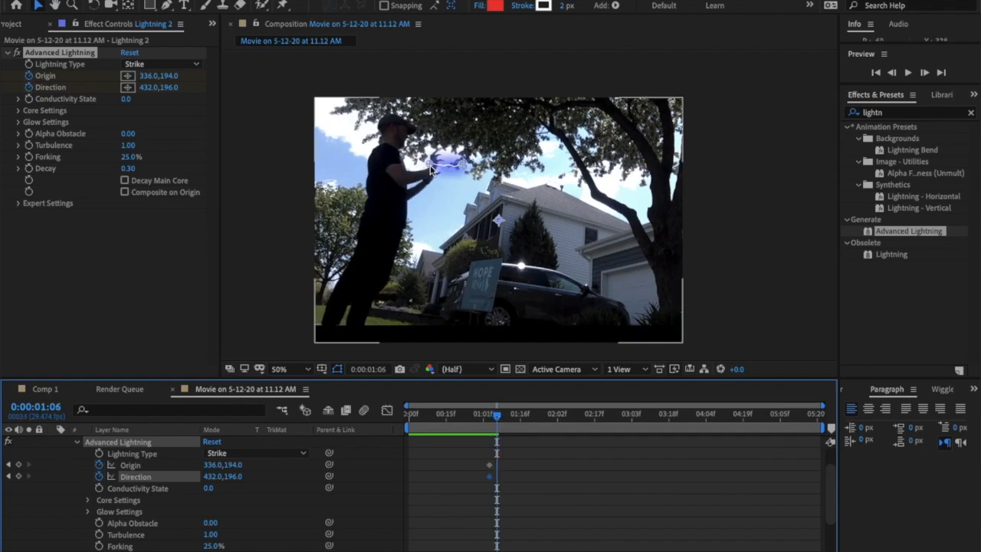
{"action": "left_click_drag", "start_coordinate": [431, 167], "coordinate": [516, 168]}
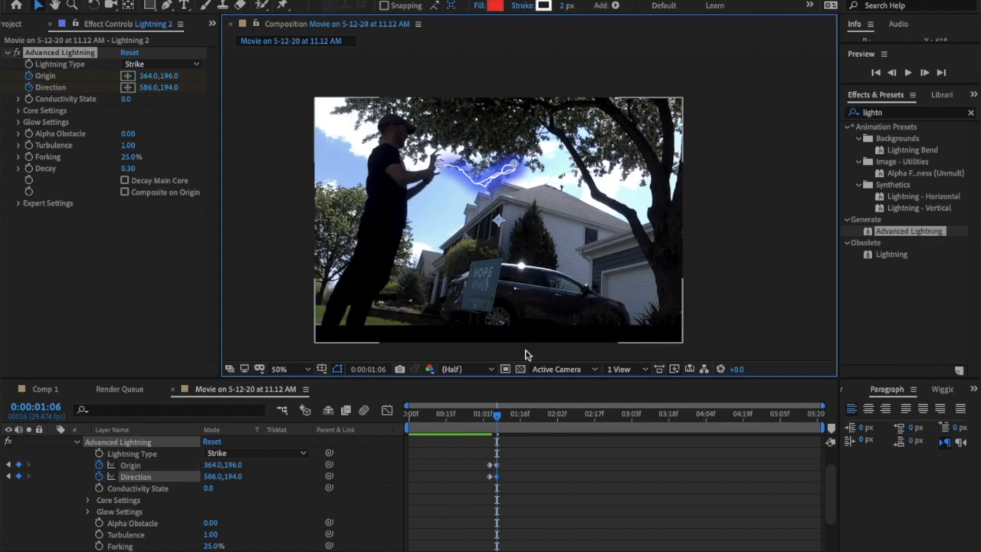
{"action": "left_click_drag", "start_coordinate": [497, 414], "coordinate": [503, 418]}
{"action": "left_click_drag", "start_coordinate": [440, 163], "coordinate": [604, 169]}
{"action": "left_click_drag", "start_coordinate": [502, 424], "coordinate": [511, 425]}
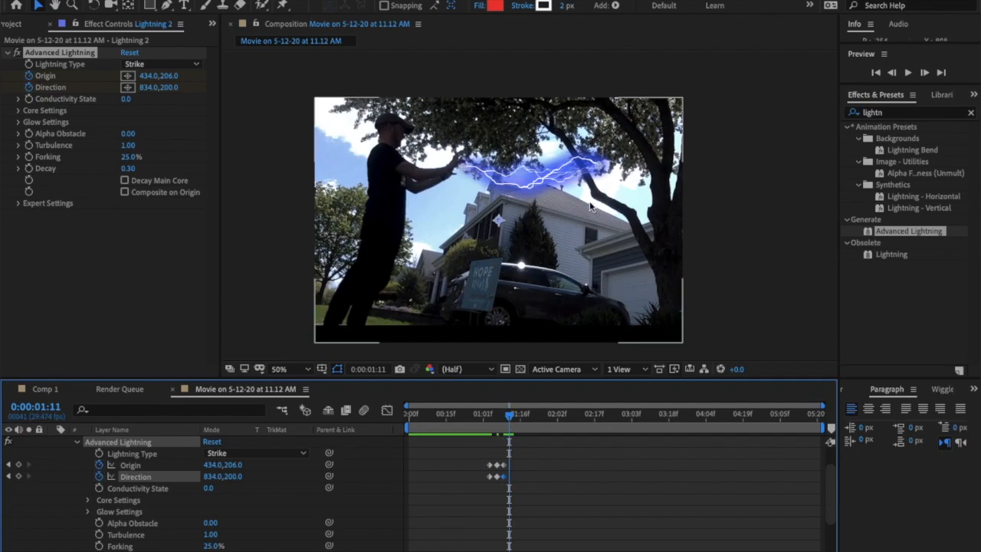
{"action": "left_click_drag", "start_coordinate": [599, 175], "coordinate": [687, 177]}
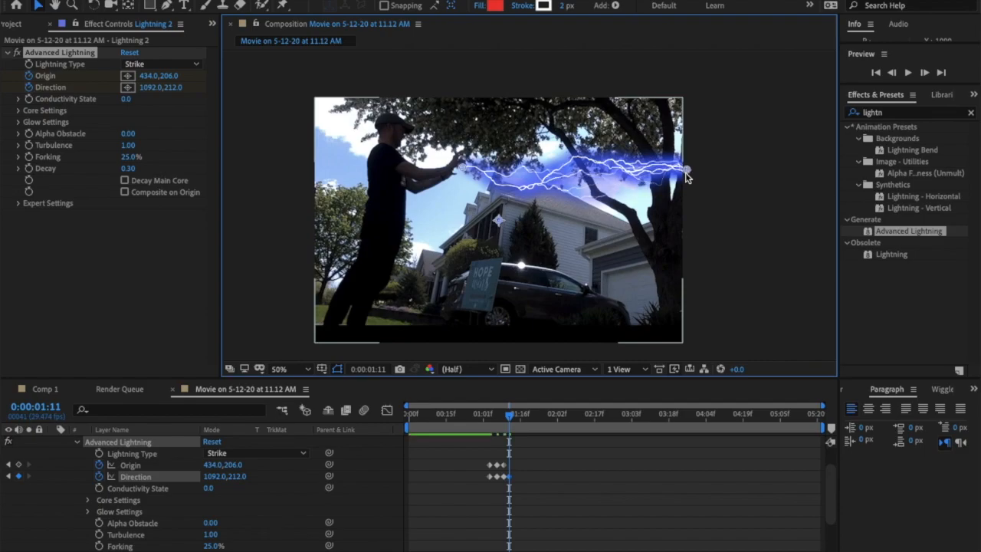
Add holding Origin and Direction keyframes at 0:00:04:09, and keyframe Origin at about 410,224 and Direction at about 778,218 at 0:00:04:11.
{"action": "left_click_drag", "start_coordinate": [509, 420], "coordinate": [720, 430]}
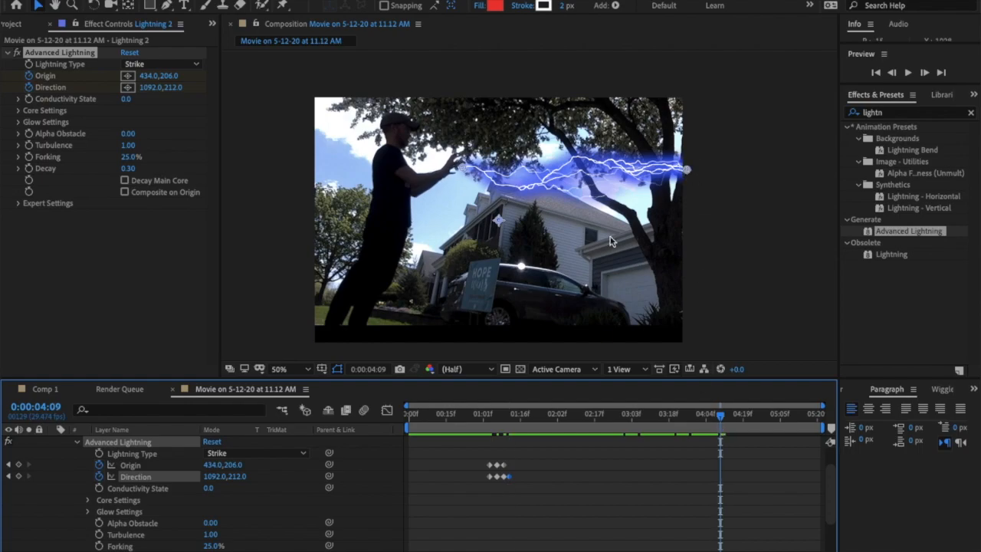
{"action": "left_click", "coordinate": [18, 476]}
{"action": "left_click_drag", "start_coordinate": [719, 416], "coordinate": [725, 416]}
{"action": "left_click_drag", "start_coordinate": [685, 169], "coordinate": [580, 170]}
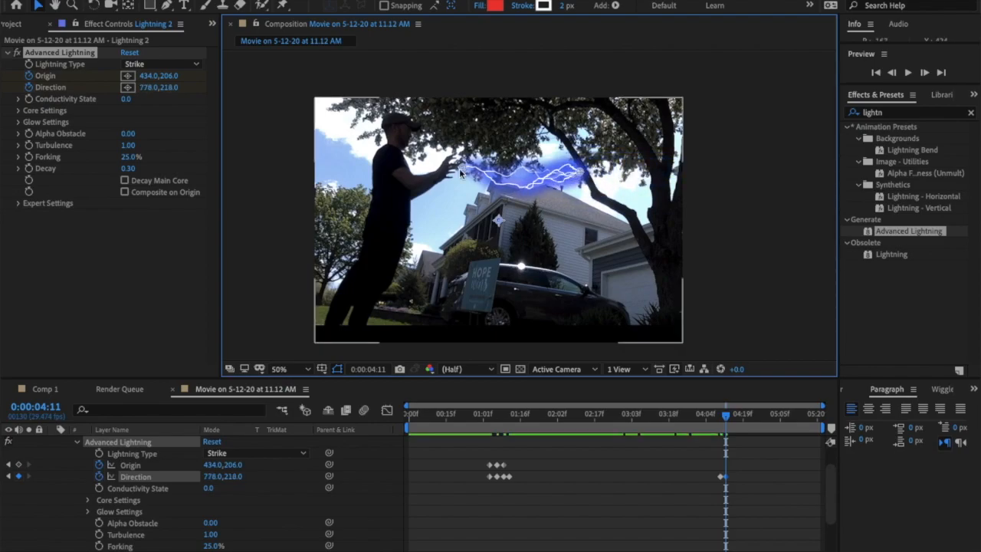
{"action": "left_click_drag", "start_coordinate": [726, 417], "coordinate": [720, 421]}
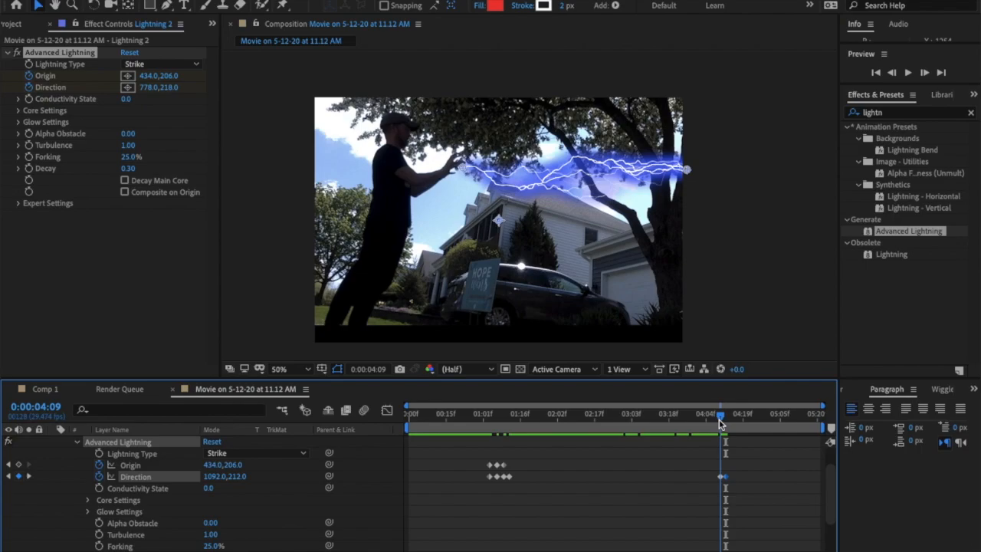
{"action": "left_click", "coordinate": [19, 464]}
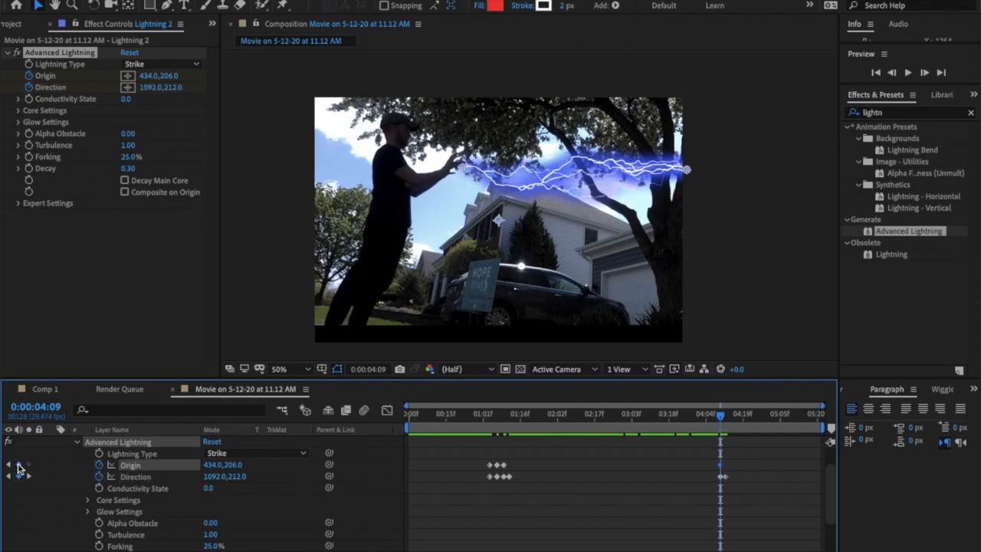
{"action": "left_click_drag", "start_coordinate": [720, 419], "coordinate": [726, 420]}
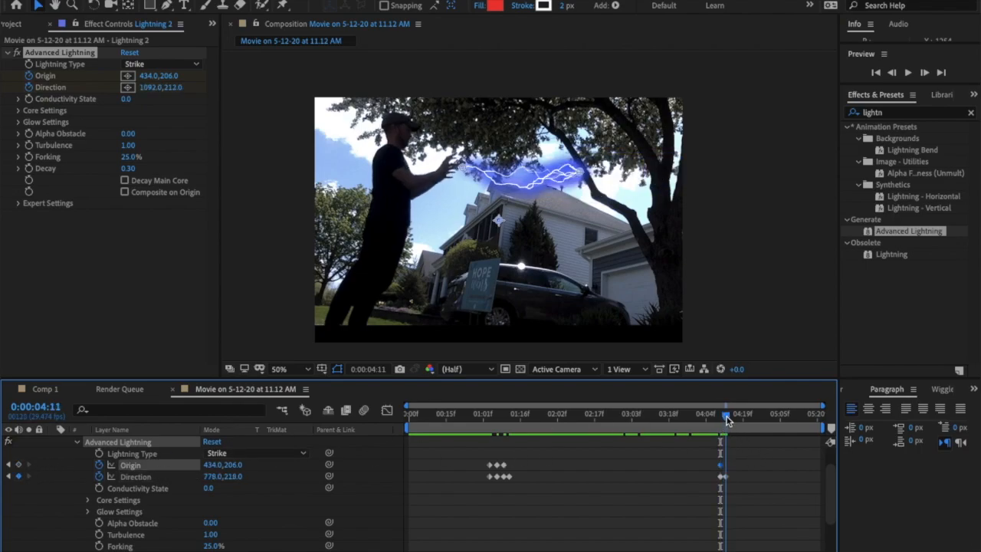
{"action": "left_click_drag", "start_coordinate": [462, 166], "coordinate": [452, 172]}
Shrink the bolt into the hands with keyframes: Origin 364,244 and Direction 484,248 at 0:00:04:14, Origin 360,260 and Direction 388,262 at 0:00:04:16.
{"action": "left_click_drag", "start_coordinate": [727, 419], "coordinate": [734, 418]}
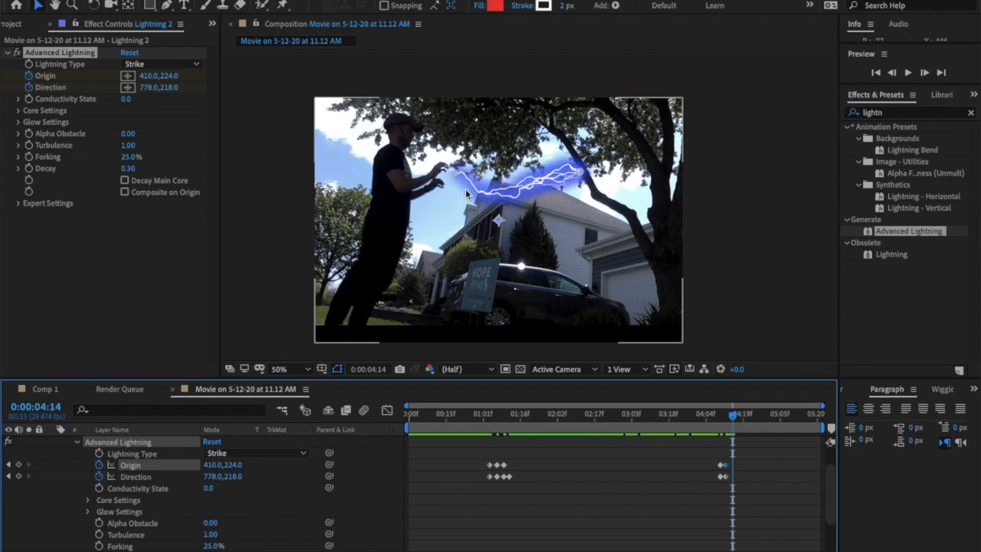
{"action": "left_click_drag", "start_coordinate": [460, 175], "coordinate": [441, 182]}
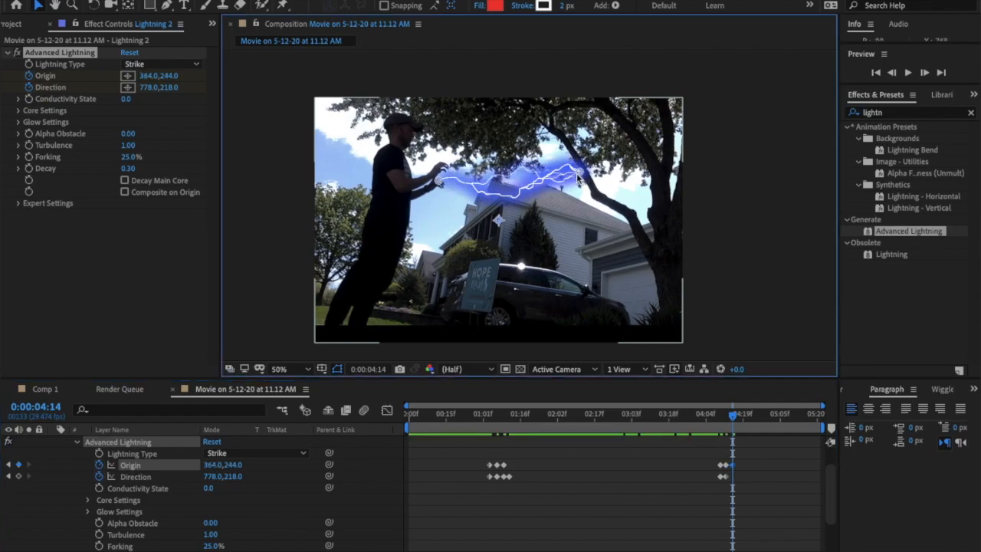
{"action": "left_click_drag", "start_coordinate": [578, 178], "coordinate": [479, 188]}
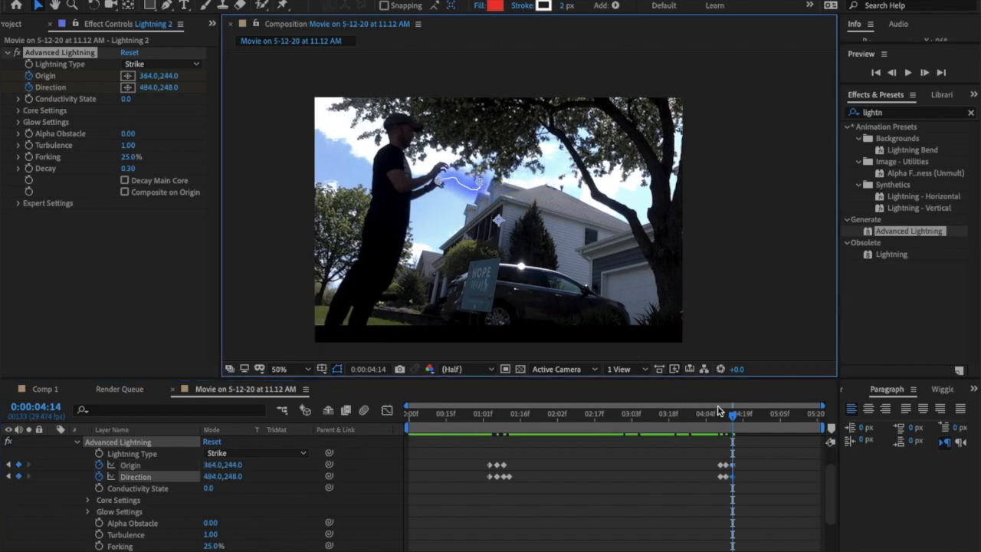
{"action": "left_click_drag", "start_coordinate": [736, 418], "coordinate": [741, 418]}
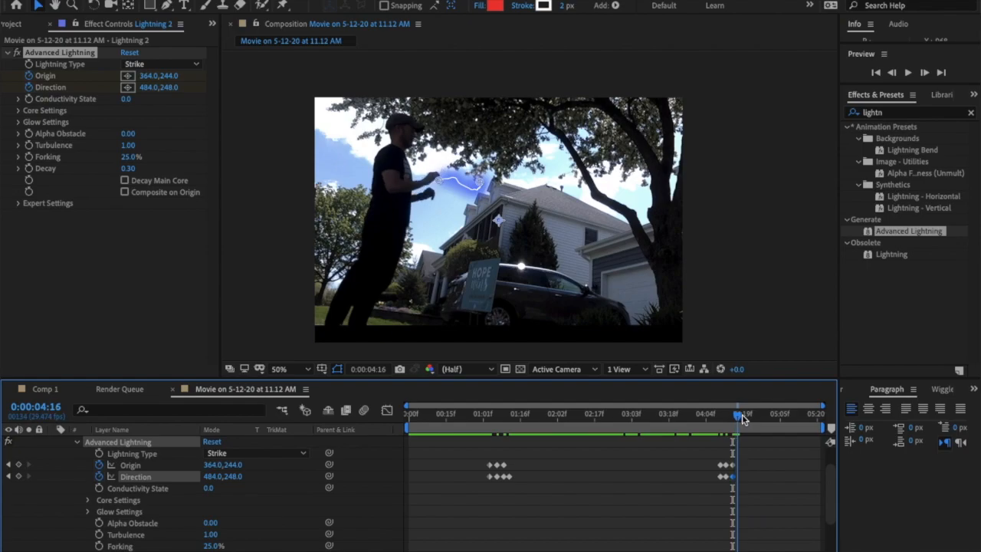
{"action": "mouse_move", "coordinate": [440, 180]}
{"action": "left_mouse_down"}
{"action": "mouse_move", "coordinate": [458, 185]}
{"action": "mouse_move", "coordinate": [446, 186]}
{"action": "left_mouse_up"}
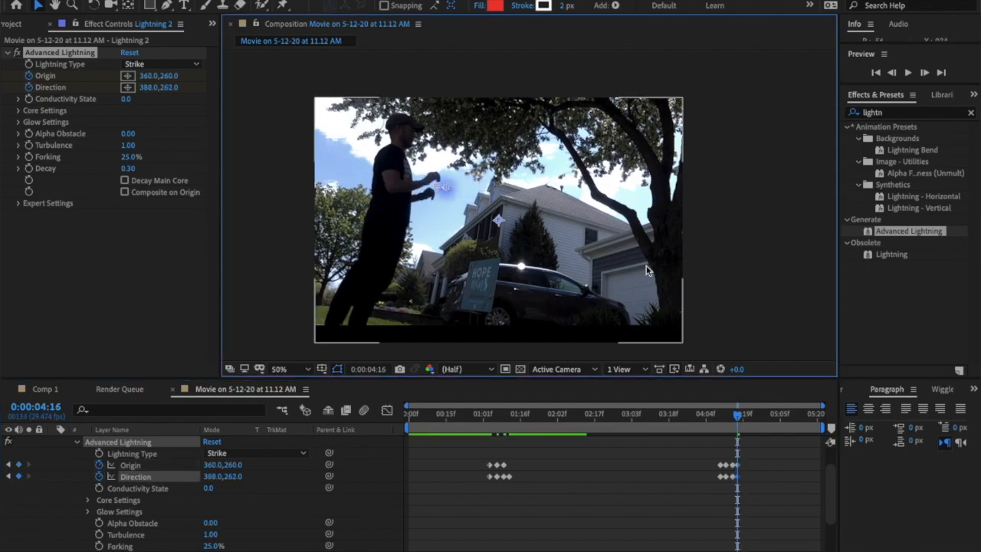
Split the Lightning 2 layer at 0:00:04:16, delete the part after that time, and play back the animation.
{"action": "scroll", "coordinate": [617, 511], "scroll_direction": "up", "scroll_amount": 2}
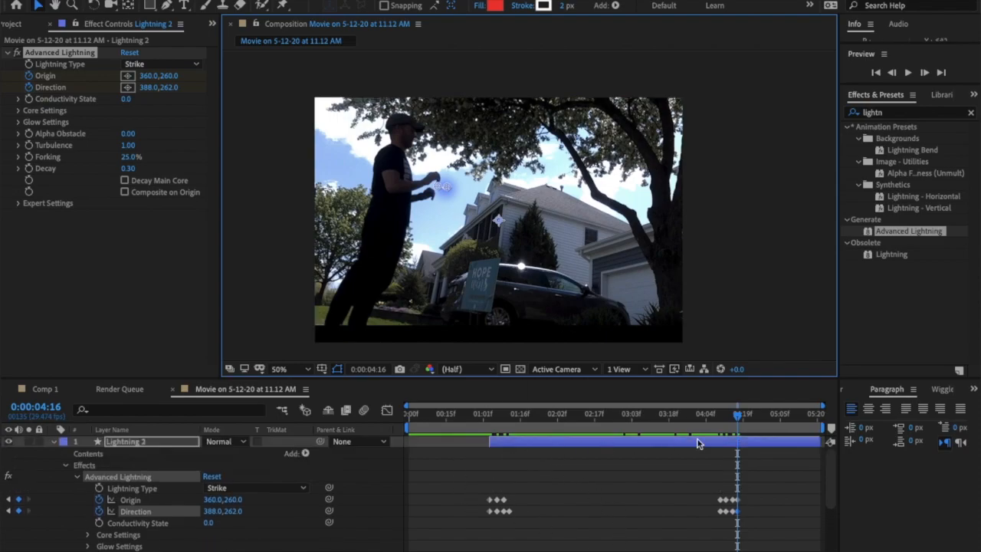
{"action": "left_click", "coordinate": [672, 449]}
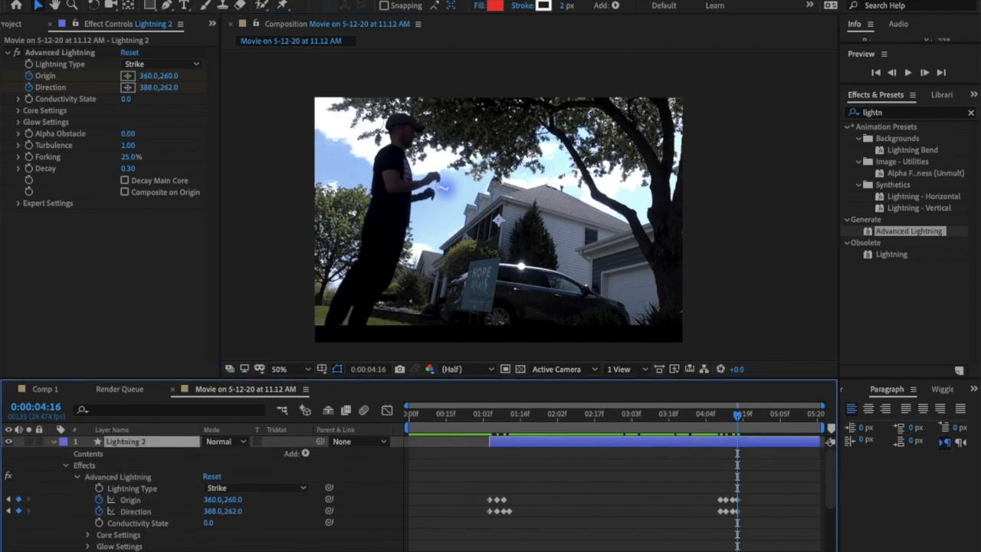
{"action": "left_click", "coordinate": [141, 2]}
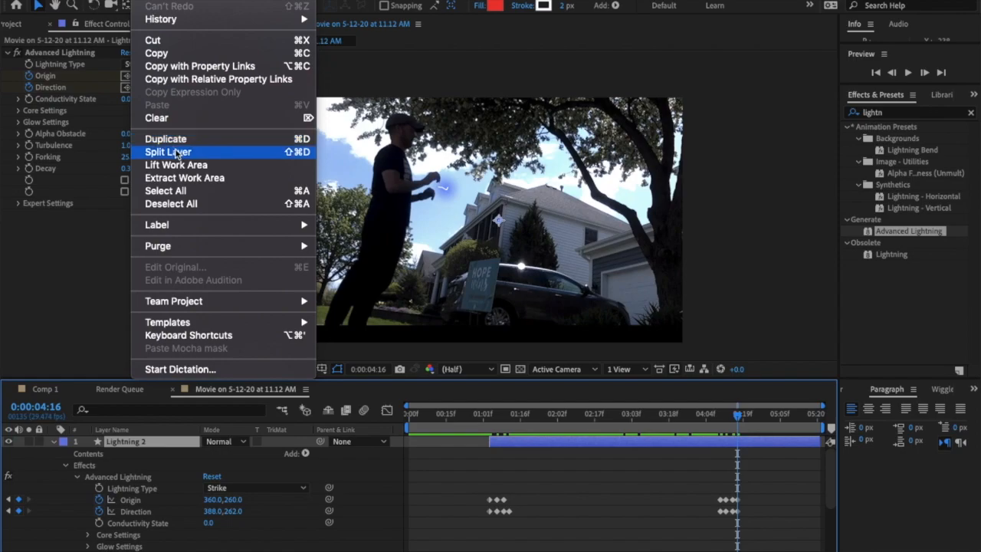
{"action": "left_click", "coordinate": [252, 148]}
{"action": "key", "text": "Delete"}
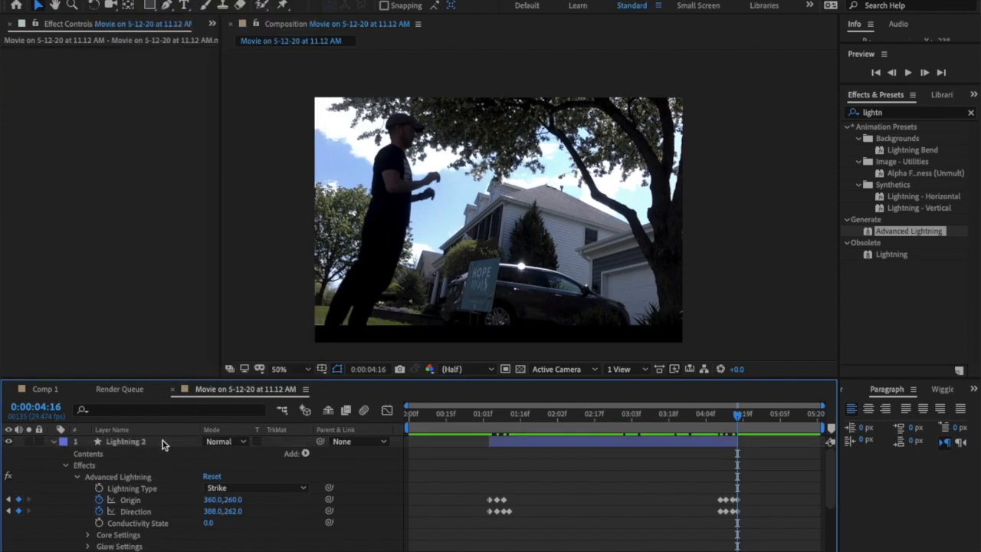
{"action": "key", "text": "space"}
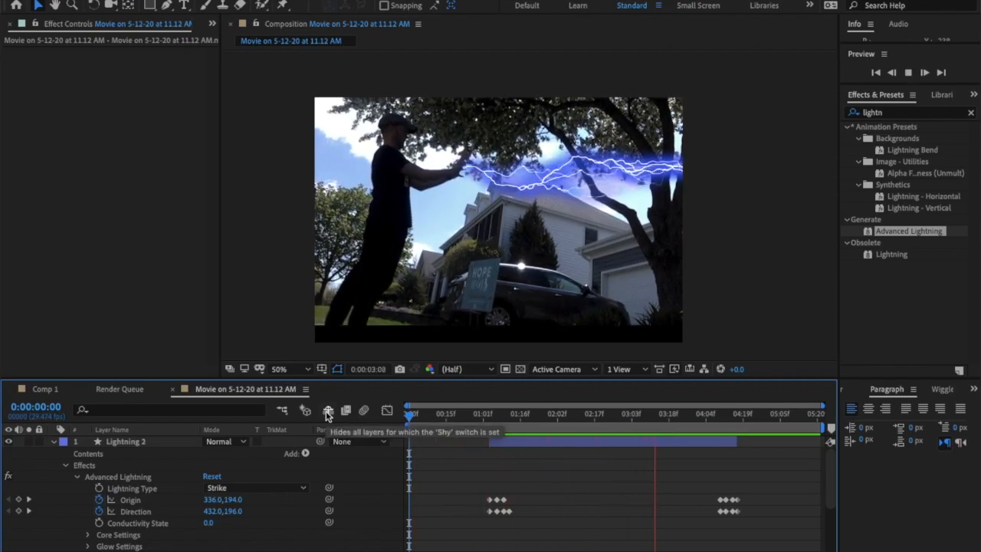
{"action": "key", "text": "space"}
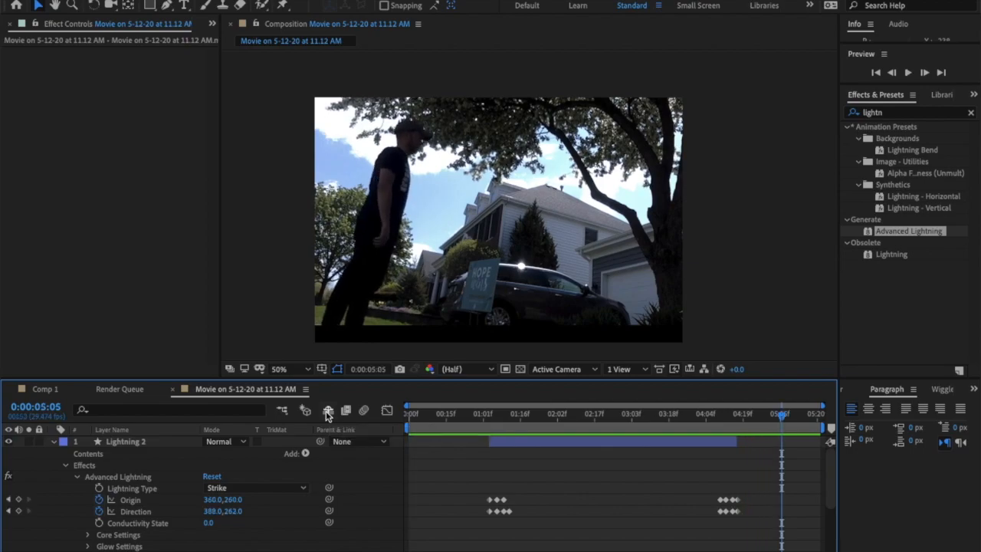
Animate the lightning's Conductivity State with keyframes of 0.0 at 0:00:01:03 and 5.0 at 0:00:04:16.
{"action": "left_click", "coordinate": [564, 414]}
{"action": "left_click_drag", "start_coordinate": [564, 414], "coordinate": [490, 412]}
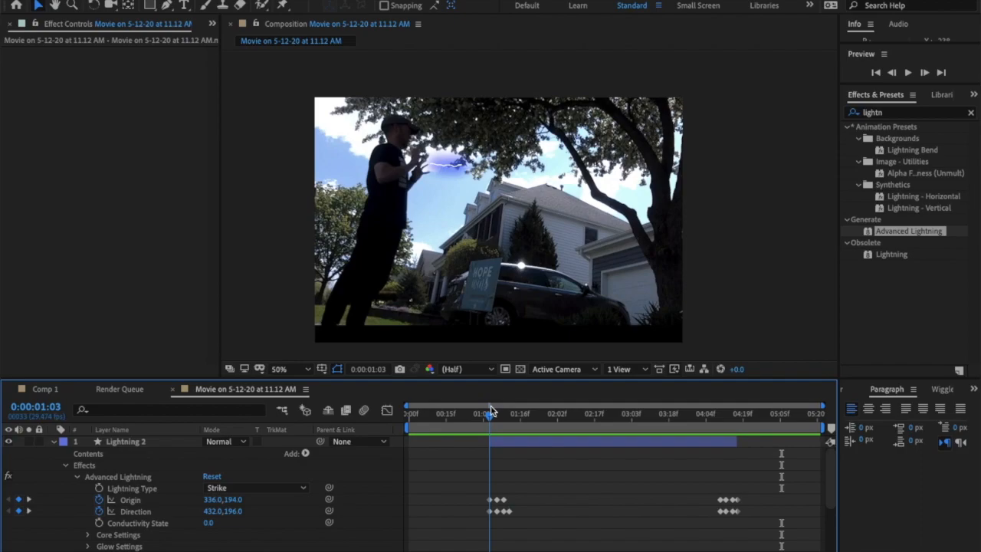
{"action": "left_click", "coordinate": [139, 442]}
{"action": "scroll", "coordinate": [132, 502], "scroll_direction": "down", "scroll_amount": 2}
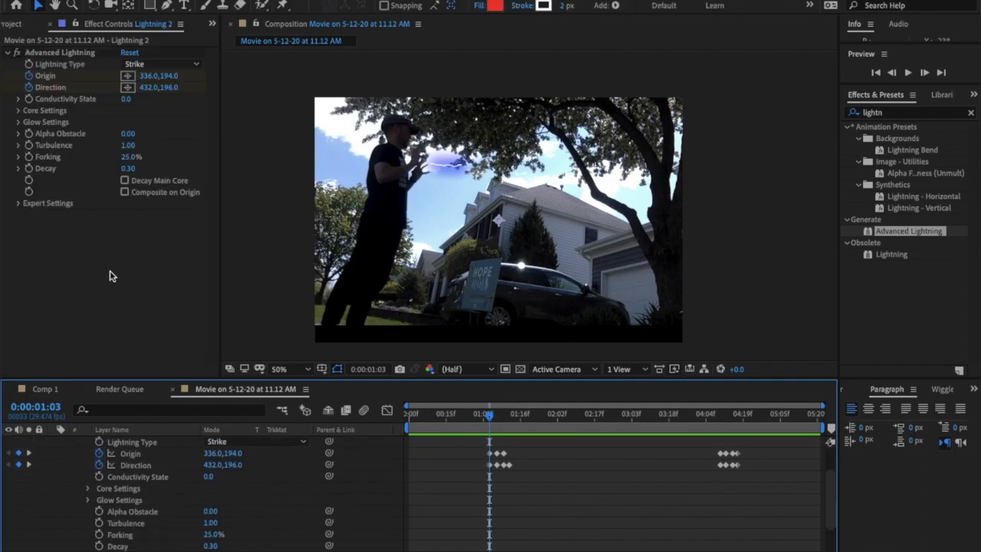
{"action": "left_click", "coordinate": [99, 477]}
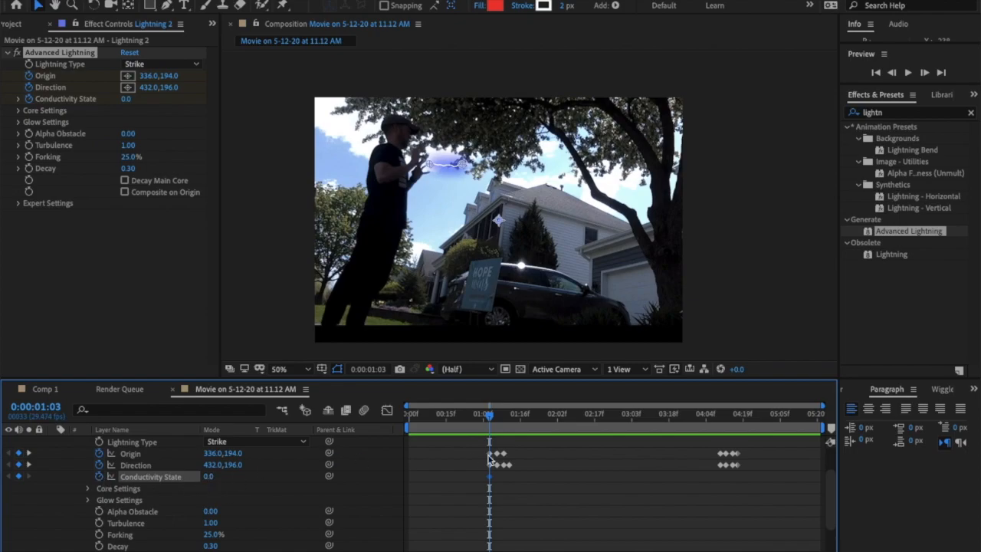
{"action": "left_click_drag", "start_coordinate": [490, 415], "coordinate": [737, 438]}
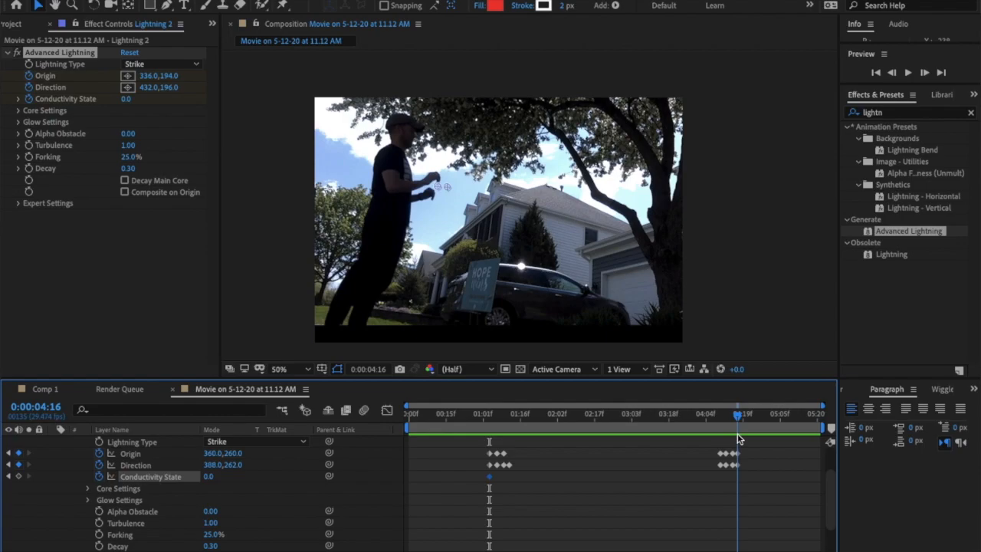
{"action": "left_click_drag", "start_coordinate": [208, 476], "coordinate": [230, 476]}
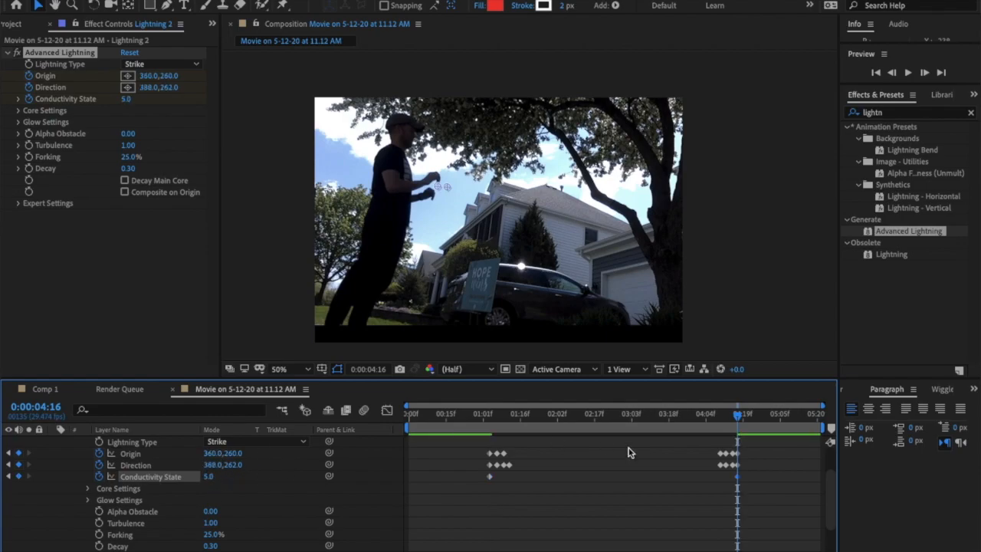
Play the composition from the beginning to check the movement of the lightning.
{"action": "left_click_drag", "start_coordinate": [737, 419], "coordinate": [375, 425]}
{"action": "key", "text": "space"}
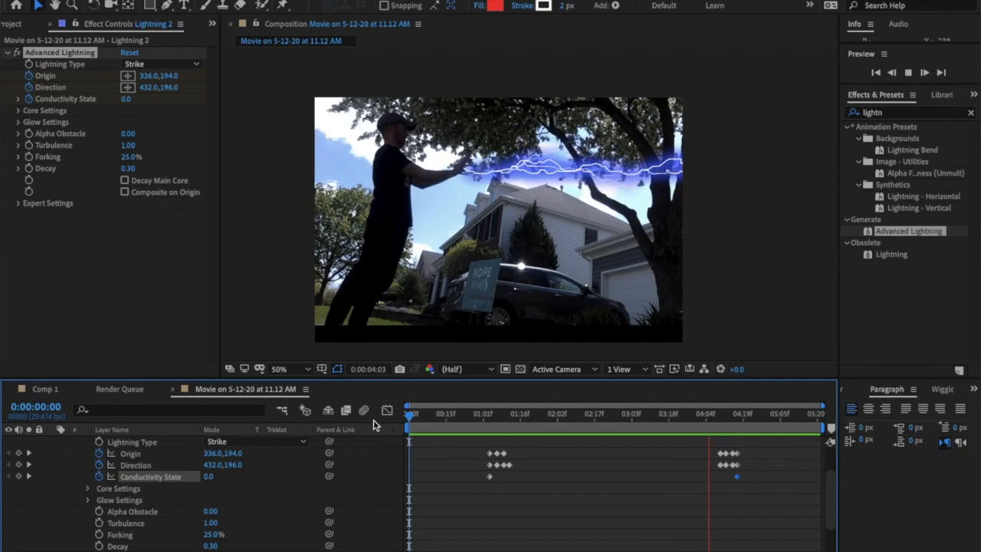
{"action": "key", "text": "space"}
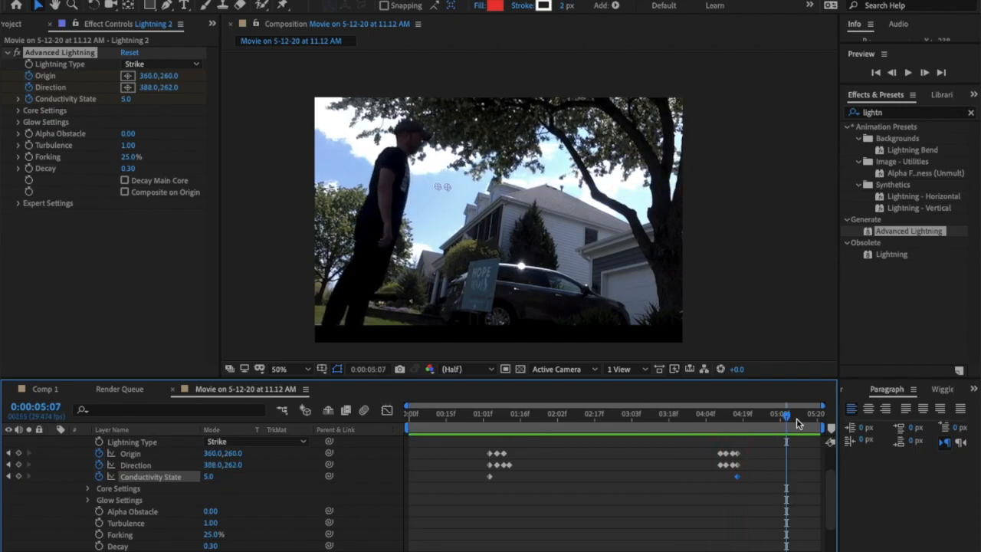
Go to 0:00:01:13 and expand the Core Settings and Glow Settings of the Advanced Lightning effect.
{"action": "left_click_drag", "start_coordinate": [785, 422], "coordinate": [514, 422]}
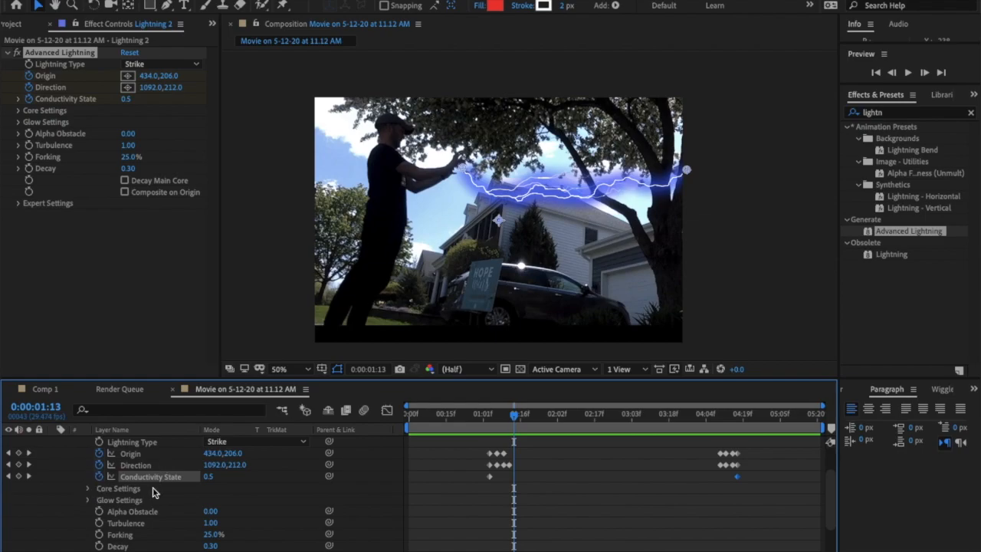
{"action": "left_click", "coordinate": [89, 488]}
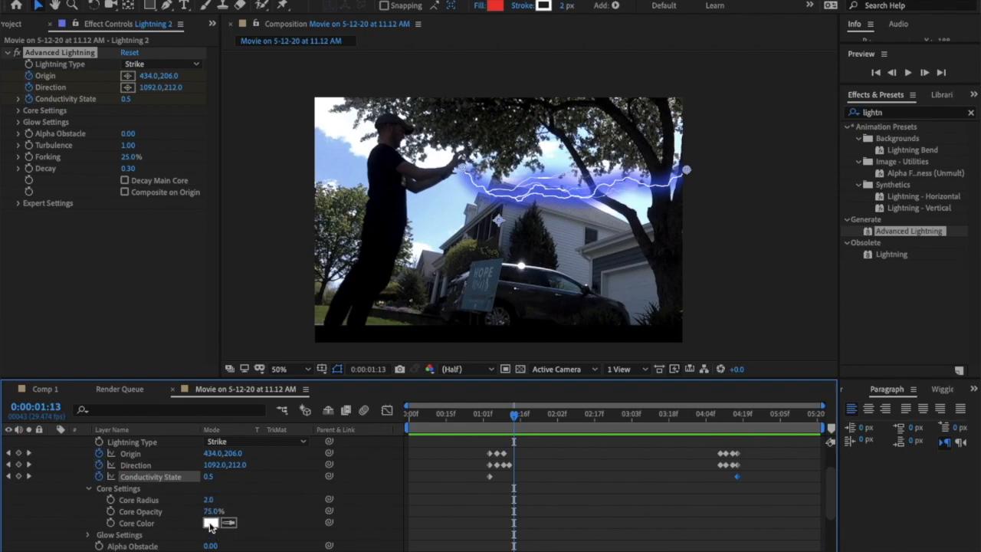
{"action": "scroll", "coordinate": [211, 525], "scroll_direction": "down", "scroll_amount": 2}
{"action": "scroll", "coordinate": [97, 498], "scroll_direction": "down", "scroll_amount": 2}
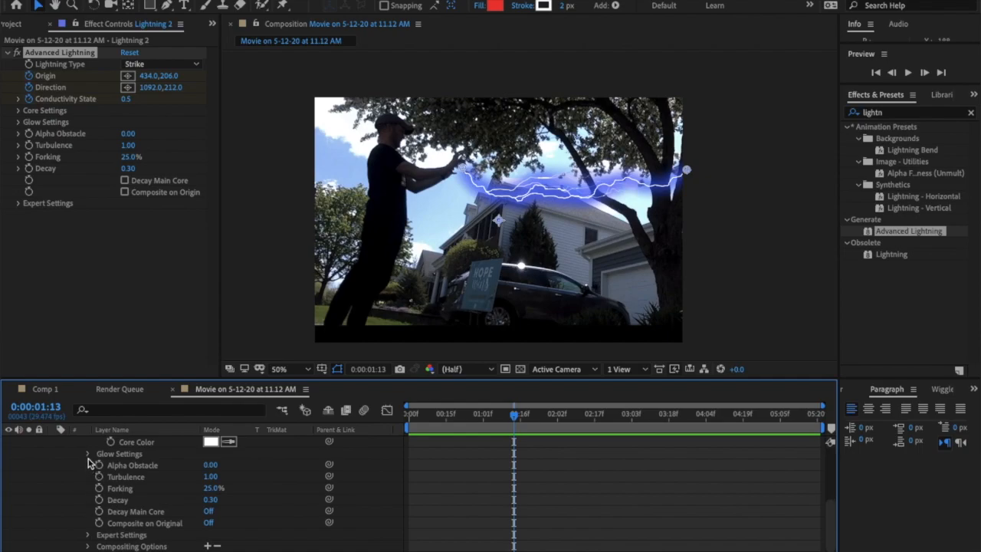
{"action": "left_click", "coordinate": [87, 455]}
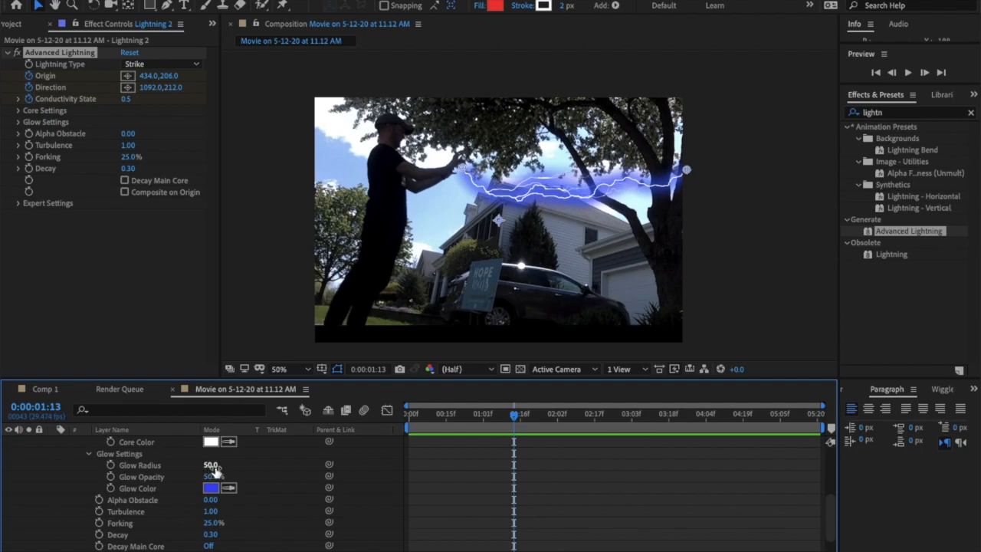
Try green and pink Glow Colors on the lightning bolt, and cancel the color change.
{"action": "left_click", "coordinate": [210, 488]}
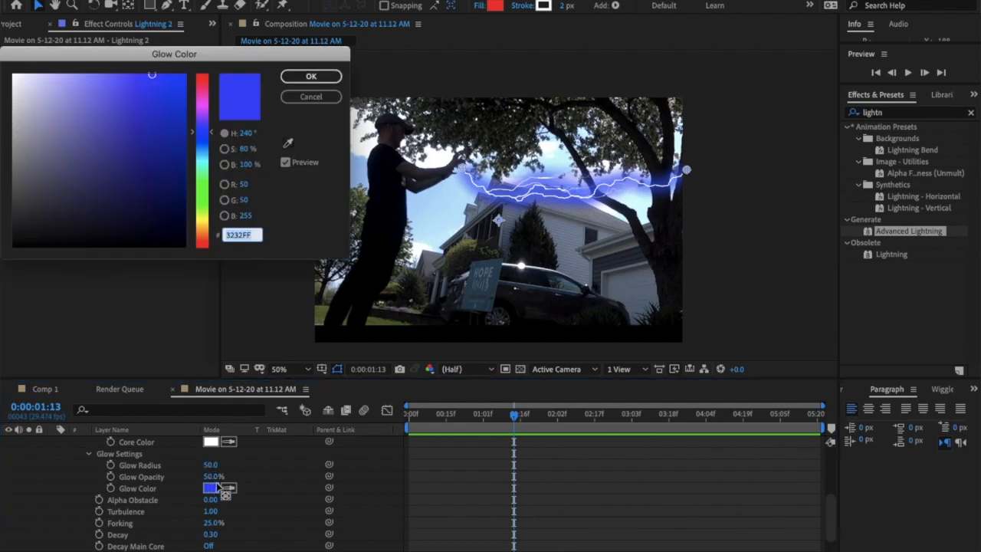
{"action": "left_click_drag", "start_coordinate": [161, 114], "coordinate": [172, 134]}
{"action": "left_click_drag", "start_coordinate": [201, 95], "coordinate": [200, 166]}
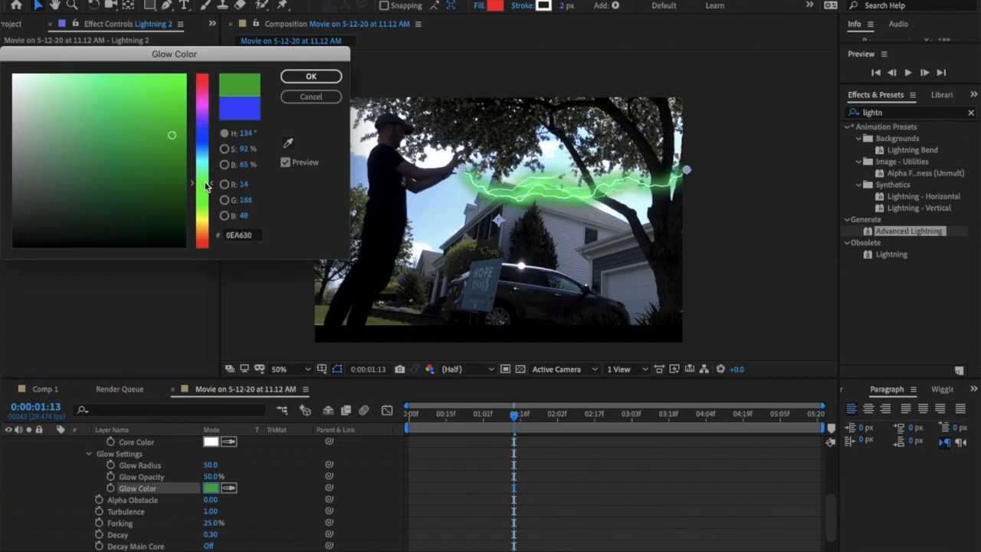
{"action": "mouse_move", "coordinate": [201, 97]}
{"action": "left_mouse_down"}
{"action": "mouse_move", "coordinate": [202, 70]}
{"action": "mouse_move", "coordinate": [201, 241]}
{"action": "mouse_move", "coordinate": [196, 90]}
{"action": "left_mouse_up"}
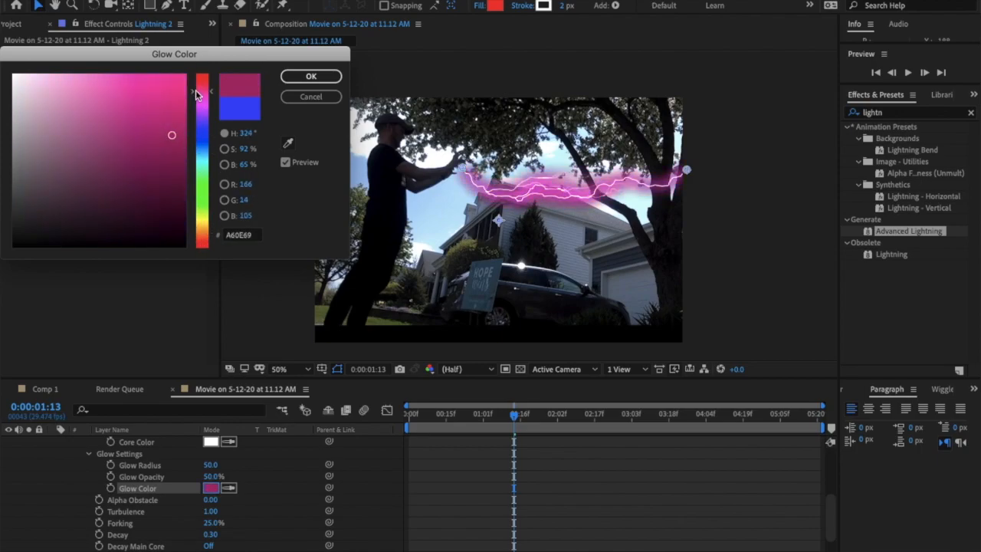
{"action": "left_click", "coordinate": [303, 99]}
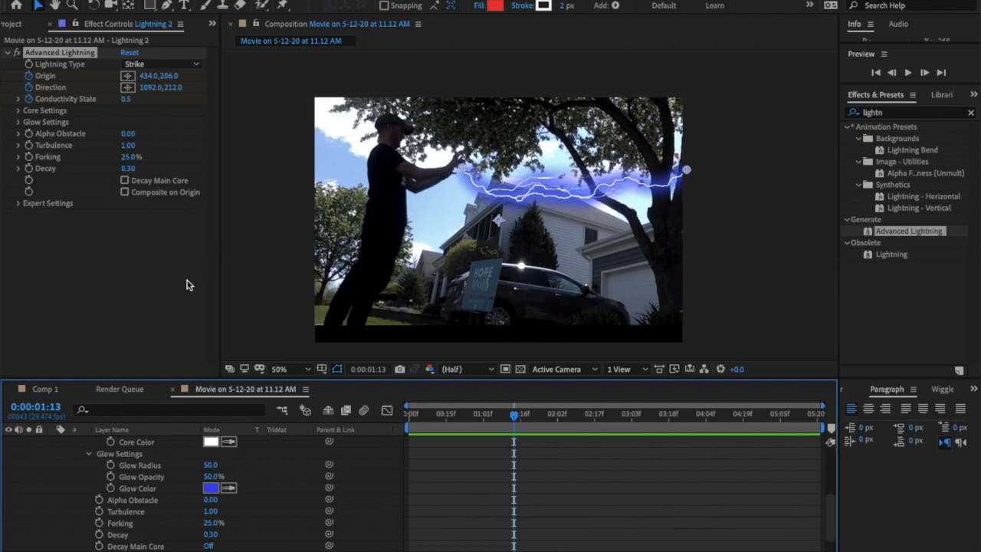
Preview the lightning animation over the footage.
{"action": "key", "text": "space"}
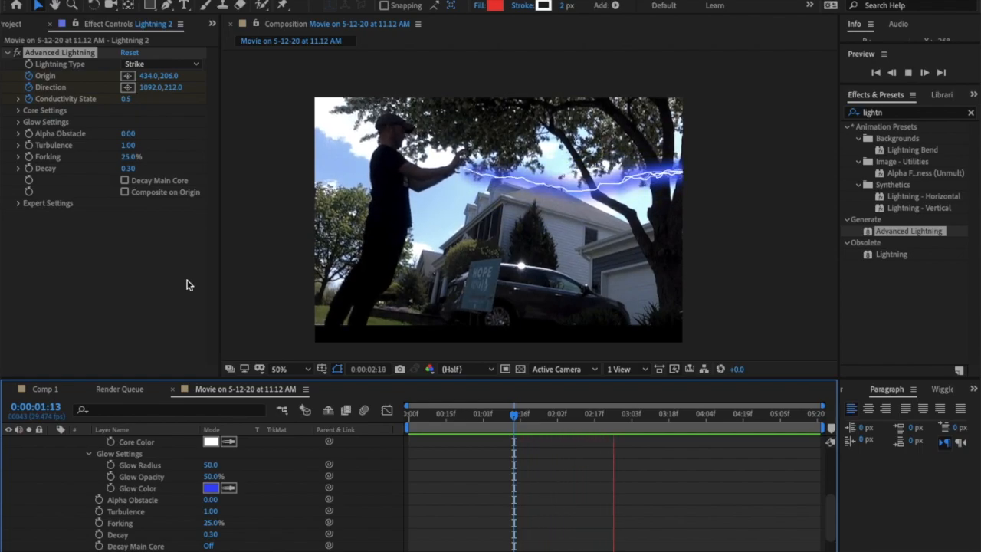